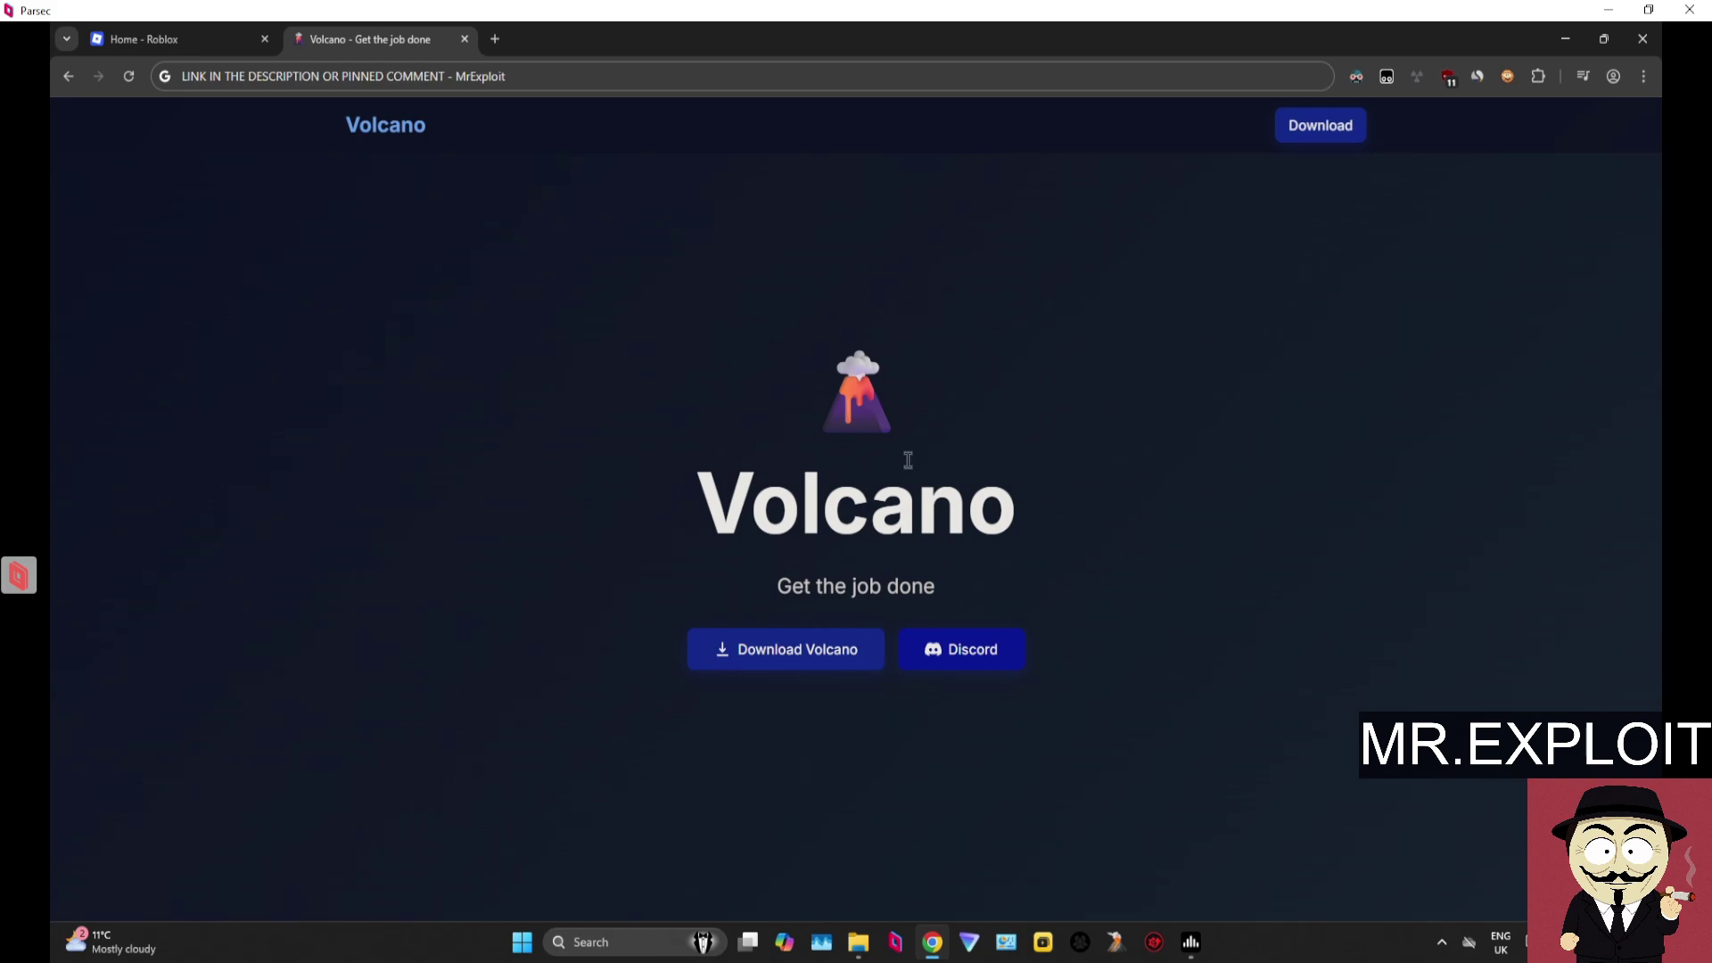
Download Volcano and pass the Cloudflare human check so DownloadR2.zip (4.4 MB) finishes downloading.
click(841, 650)
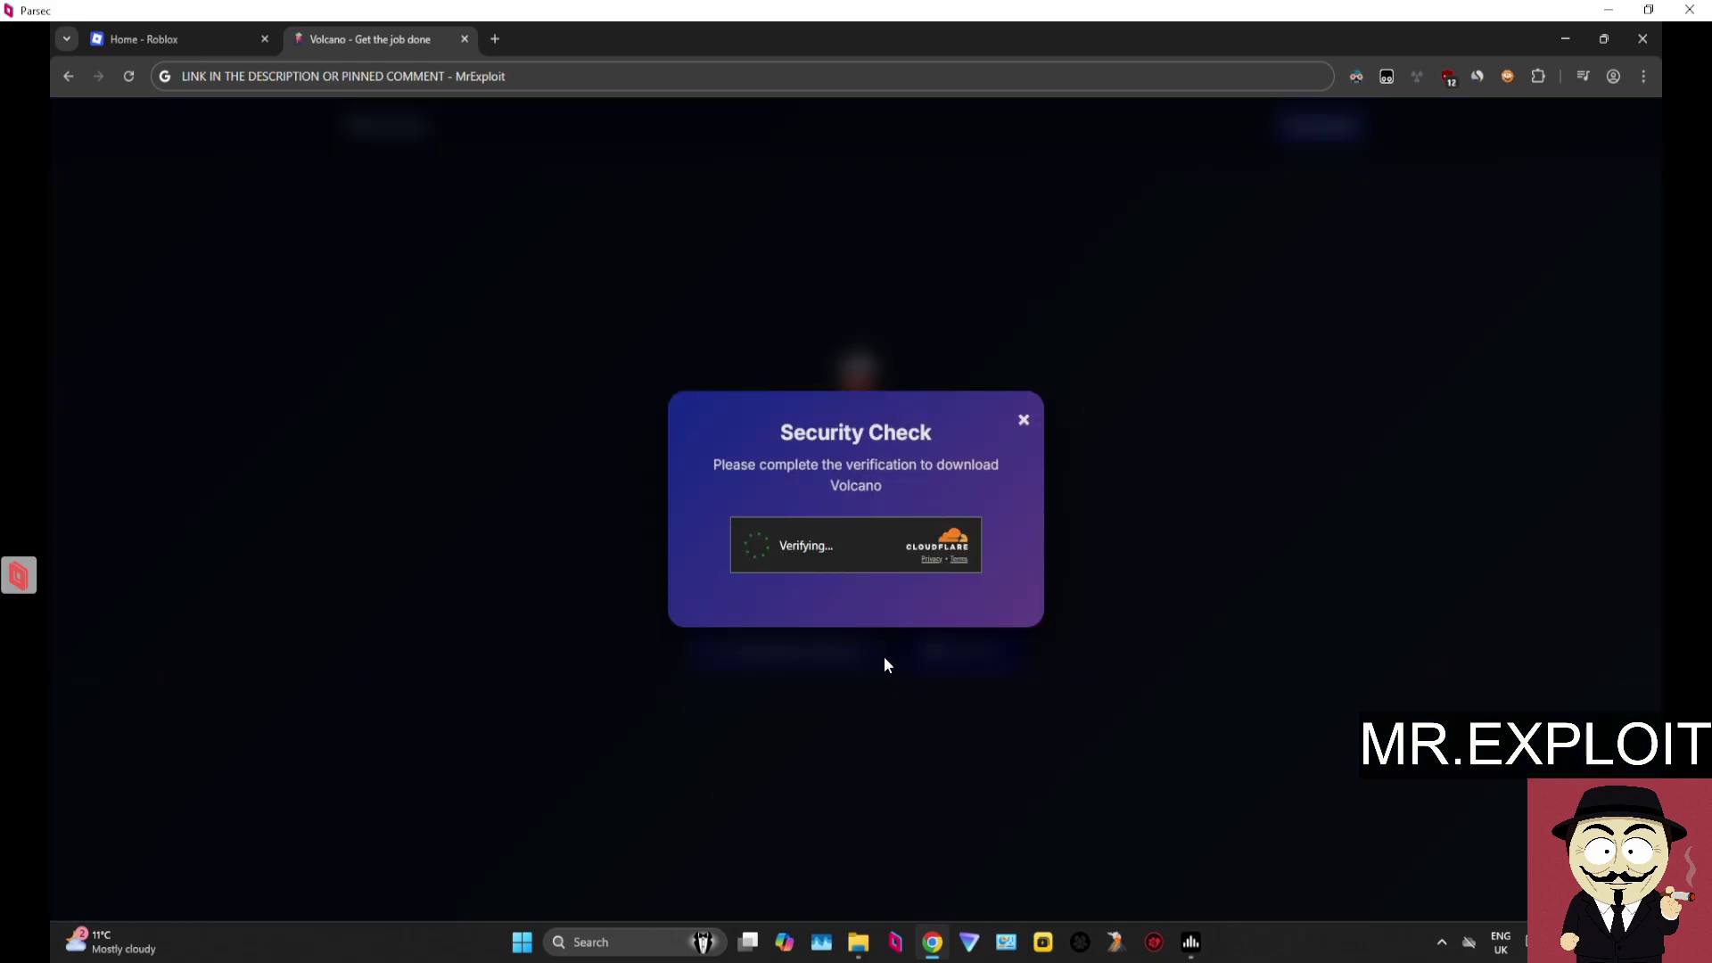
click(757, 553)
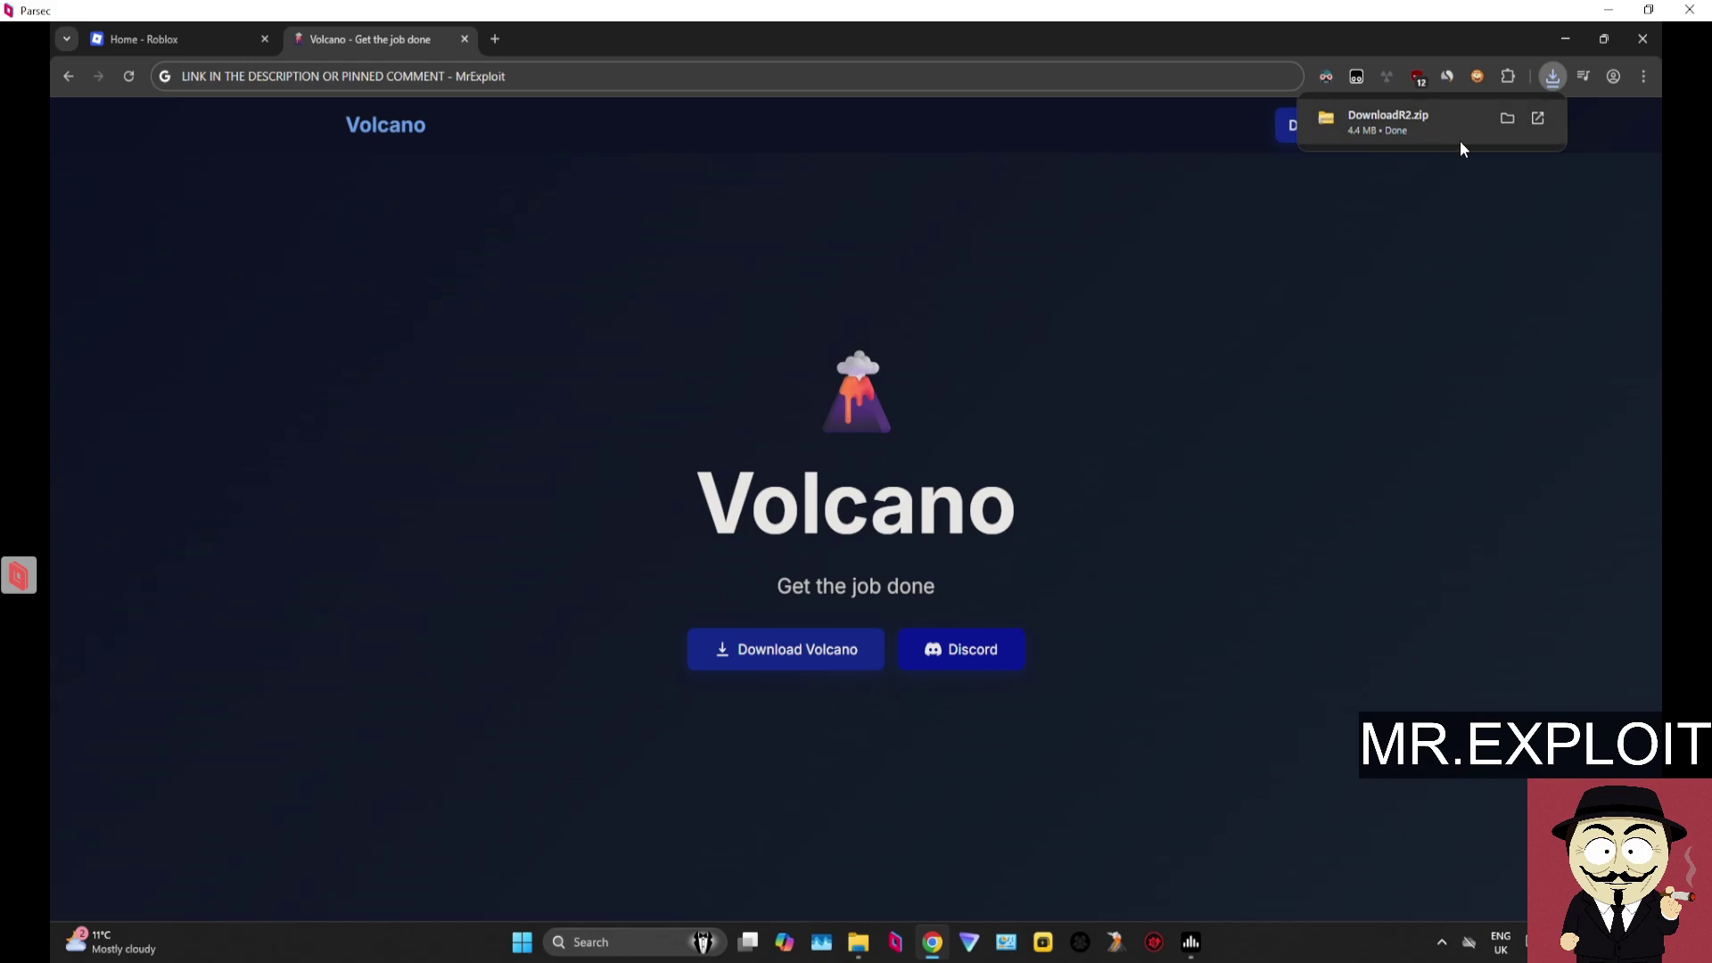
click(1652, 73)
click(1490, 660)
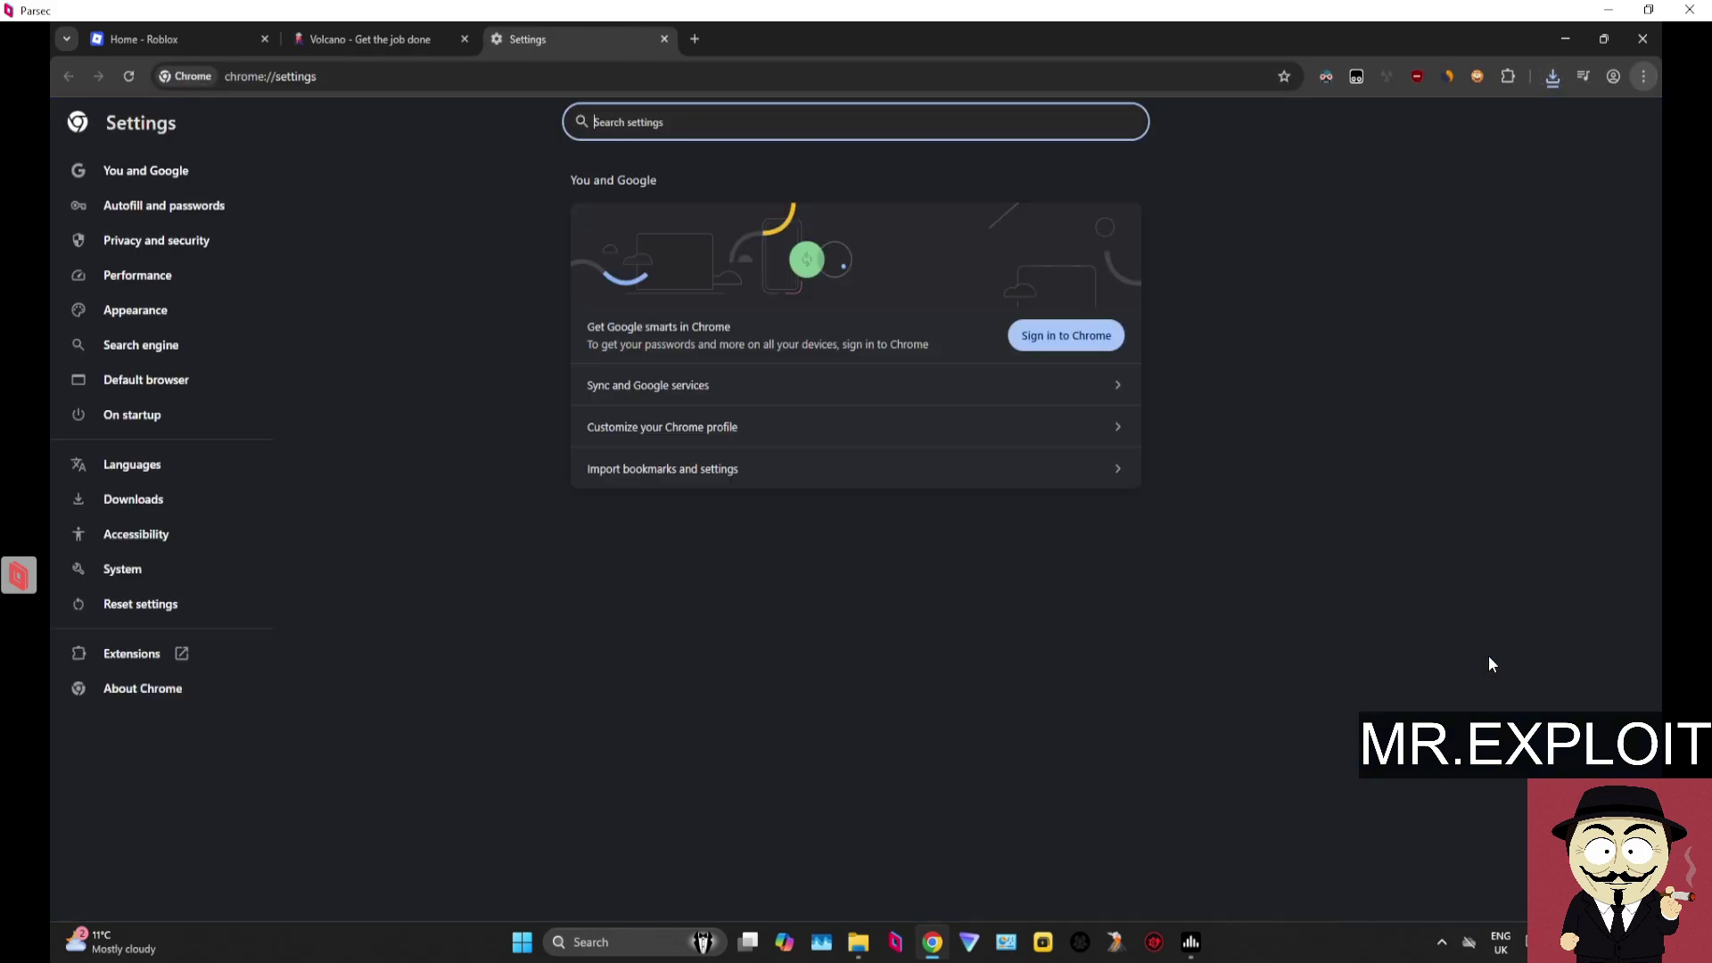
click(209, 258)
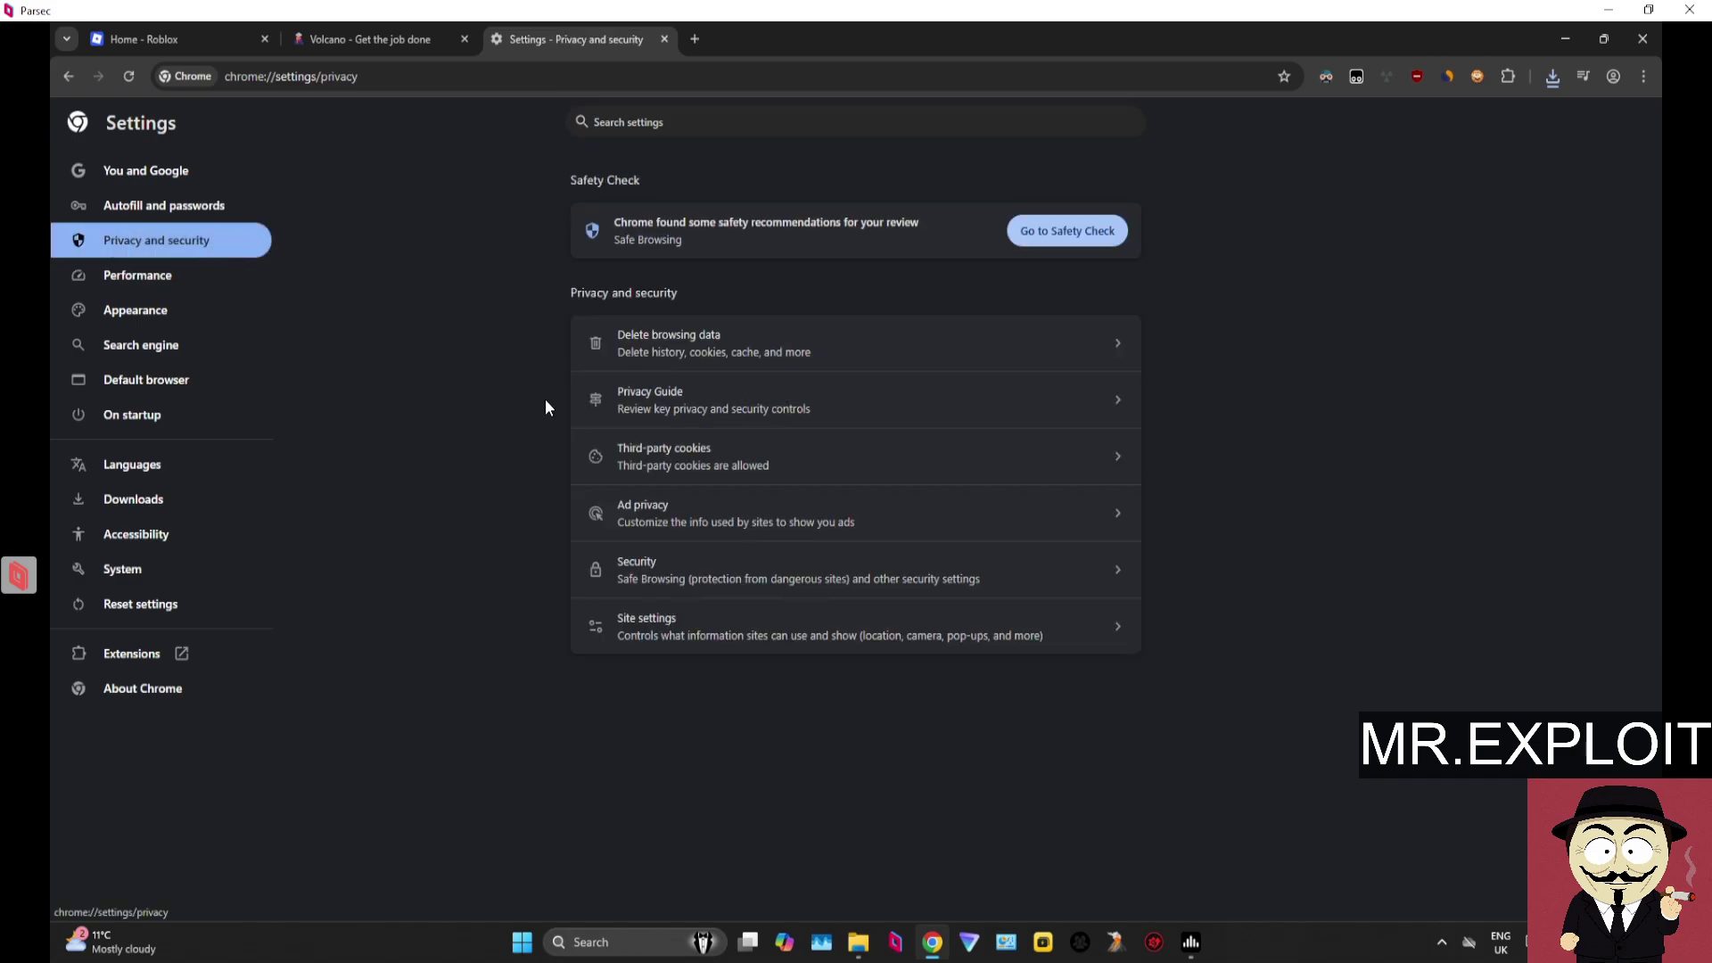
click(698, 581)
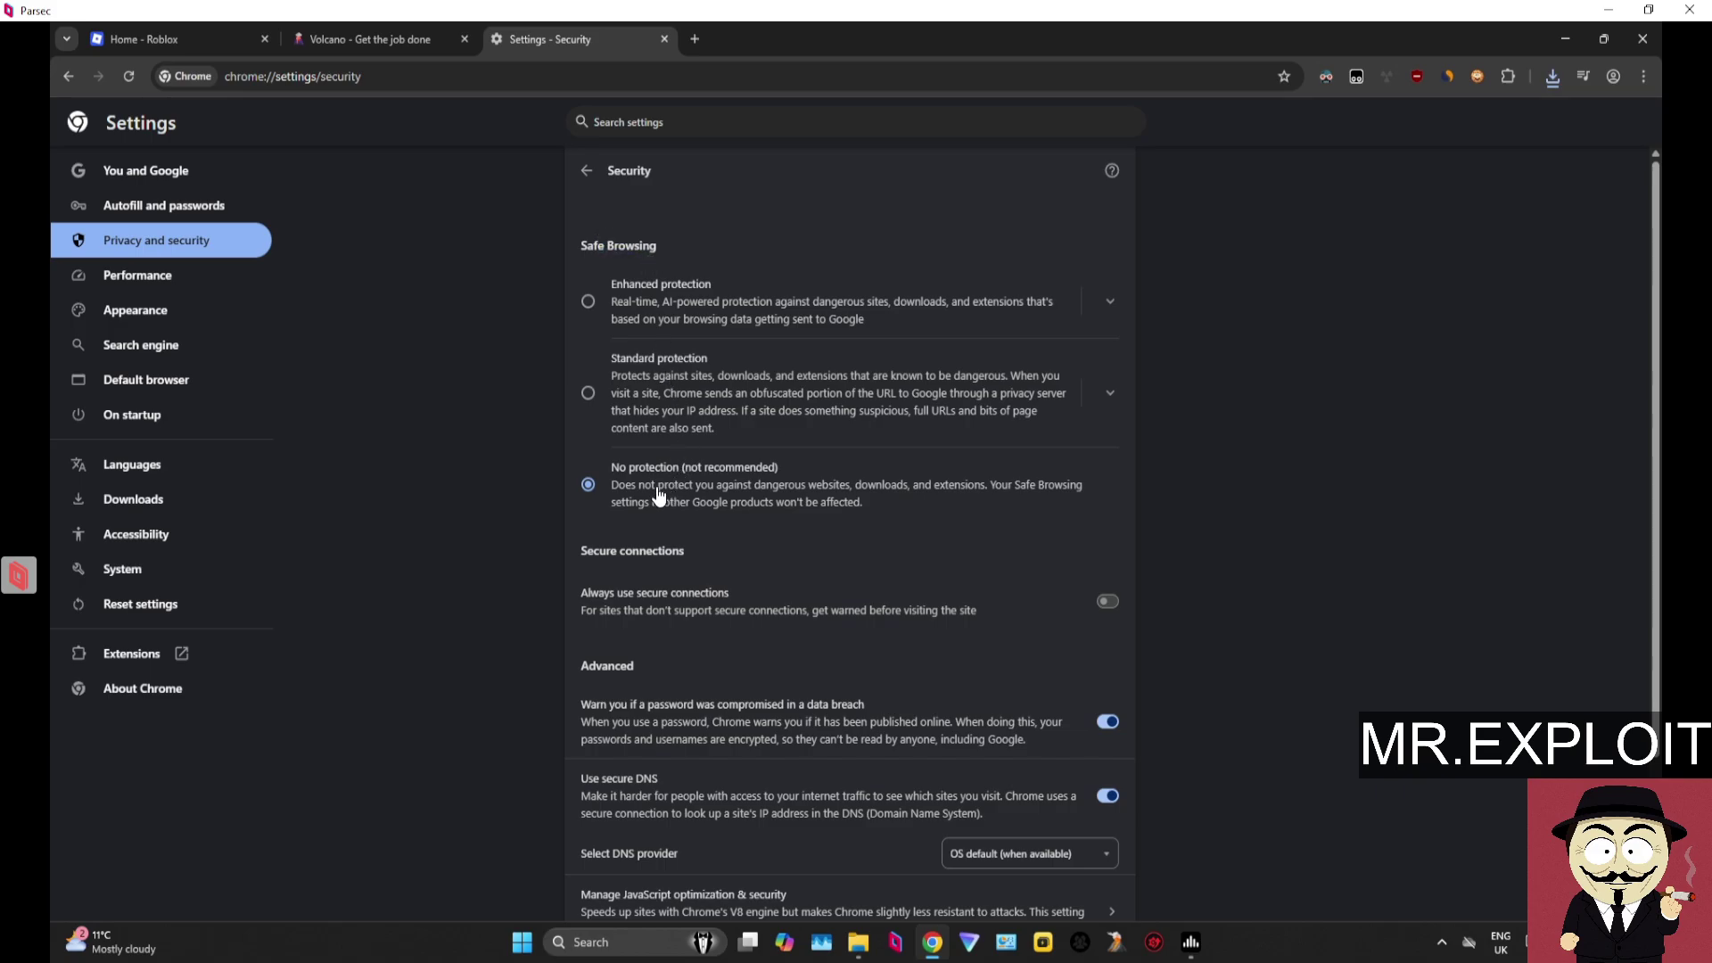
click(665, 39)
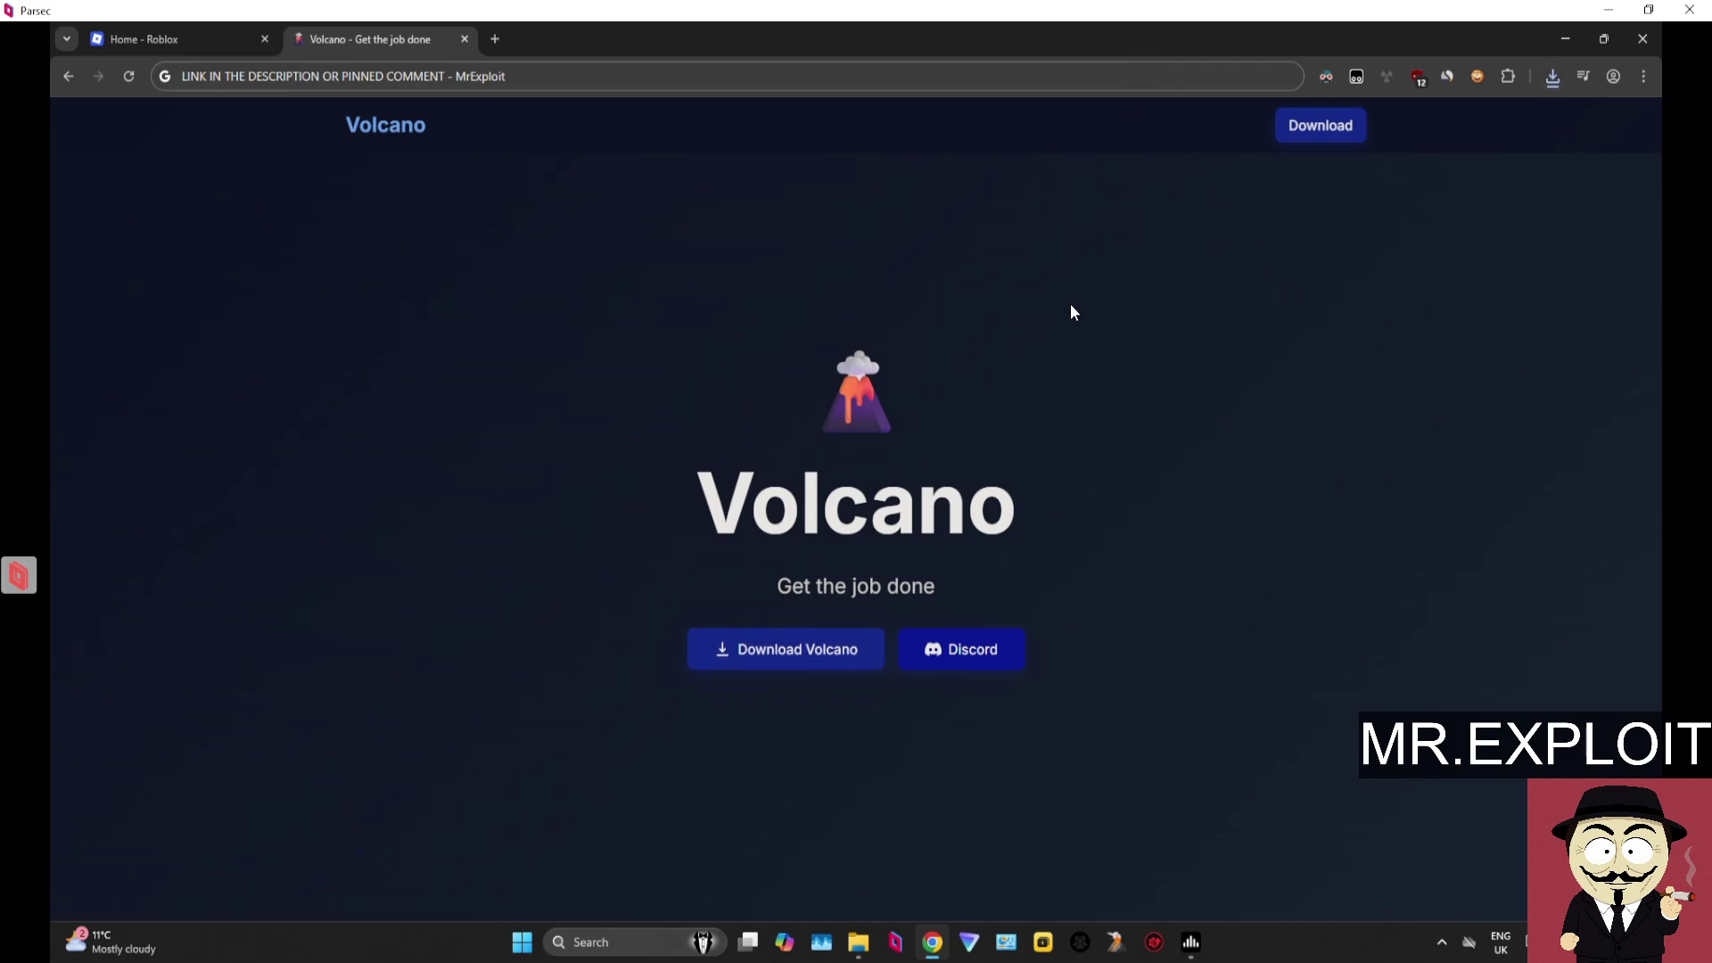
Open Virus & threat protection in Windows Security, which shows no active antivirus provider.
click(644, 939)
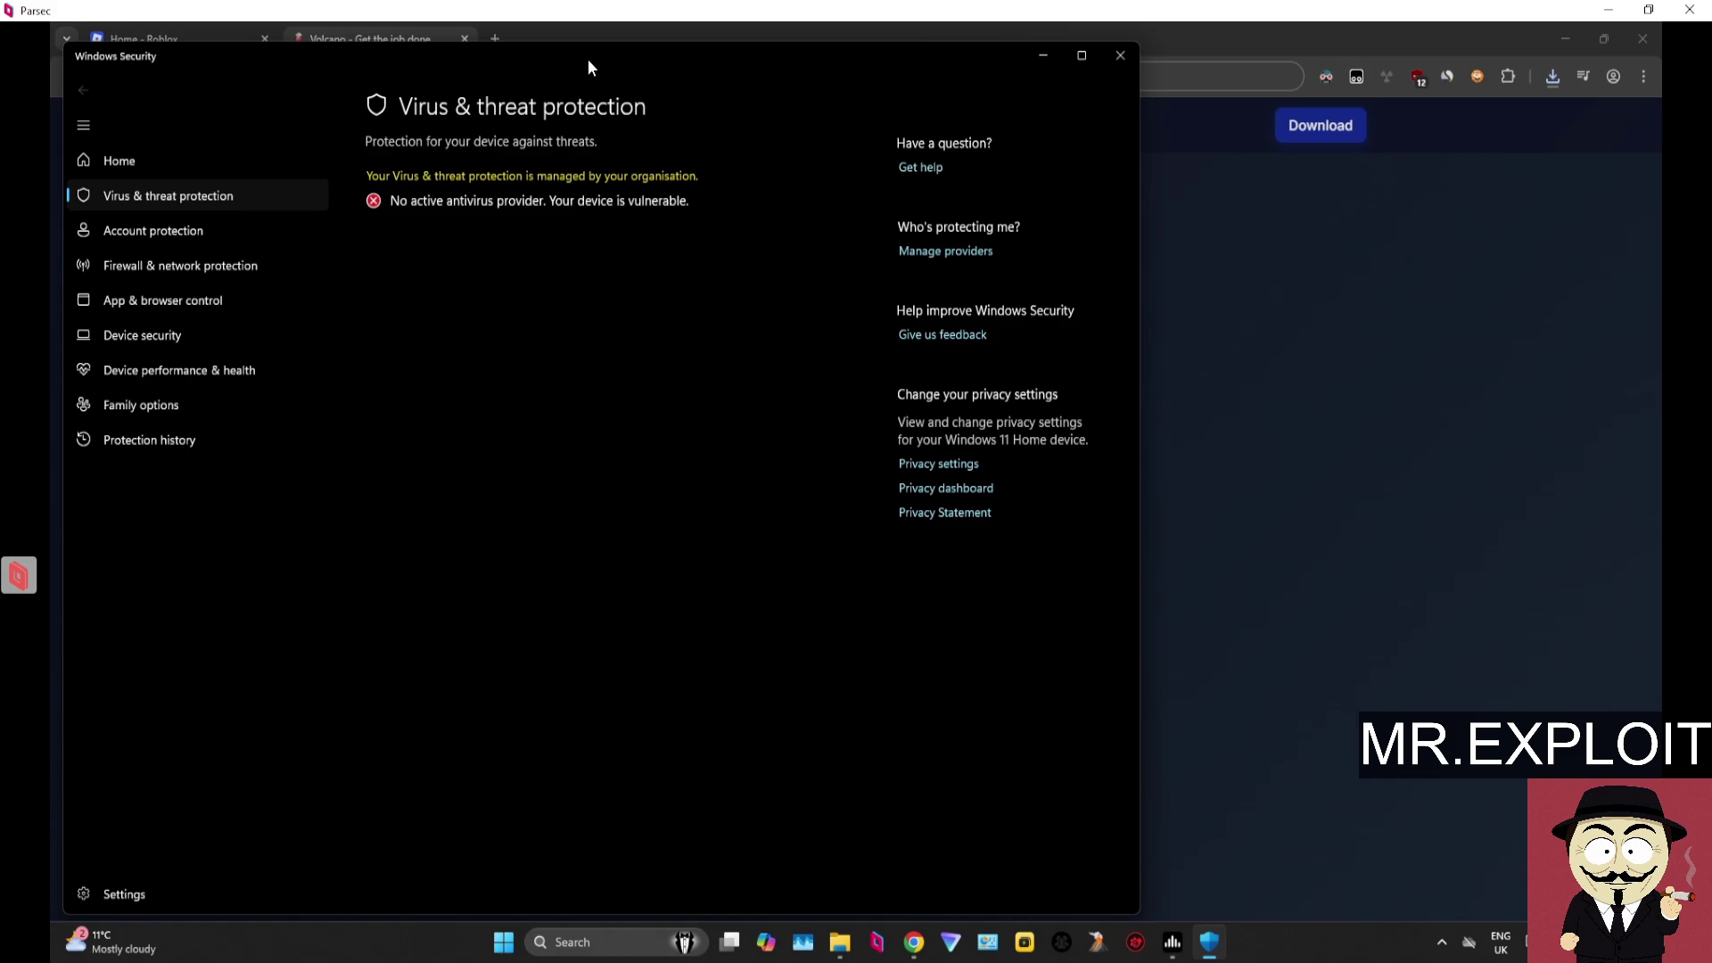
Close Windows Security and move the DownloadR2 zip from Downloads onto the desktop.
click(1120, 59)
click(1567, 41)
click(858, 942)
drag(350, 182, 847, 138)
mouse_move(790, 304)
mouse_down()
mouse_move(793, 346)
mouse_move(534, 480)
mouse_move(773, 314)
mouse_move(339, 580)
mouse_move(289, 582)
mouse_move(337, 589)
mouse_up()
click(1206, 137)
Rename the desktop zip to 'Volcano' and bring up its full options menu.
right_click(346, 582)
key(F2)
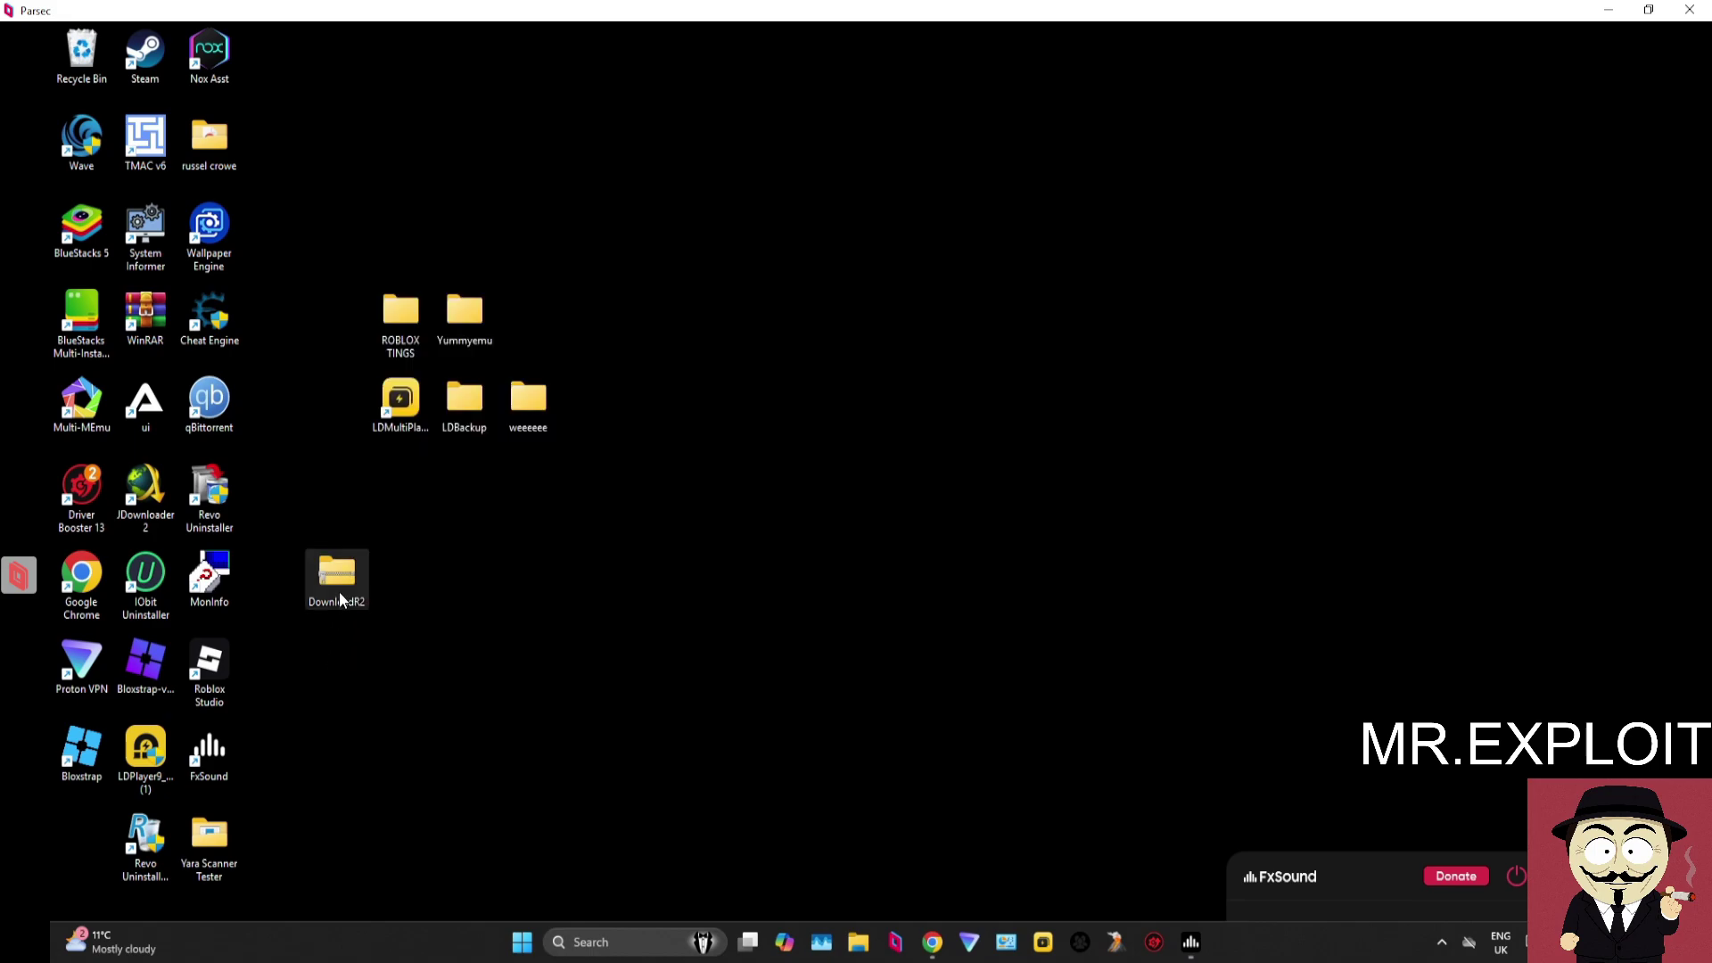
key(Caps_Lock)
text(V)
key(Caps_Lock)
text(olcano)
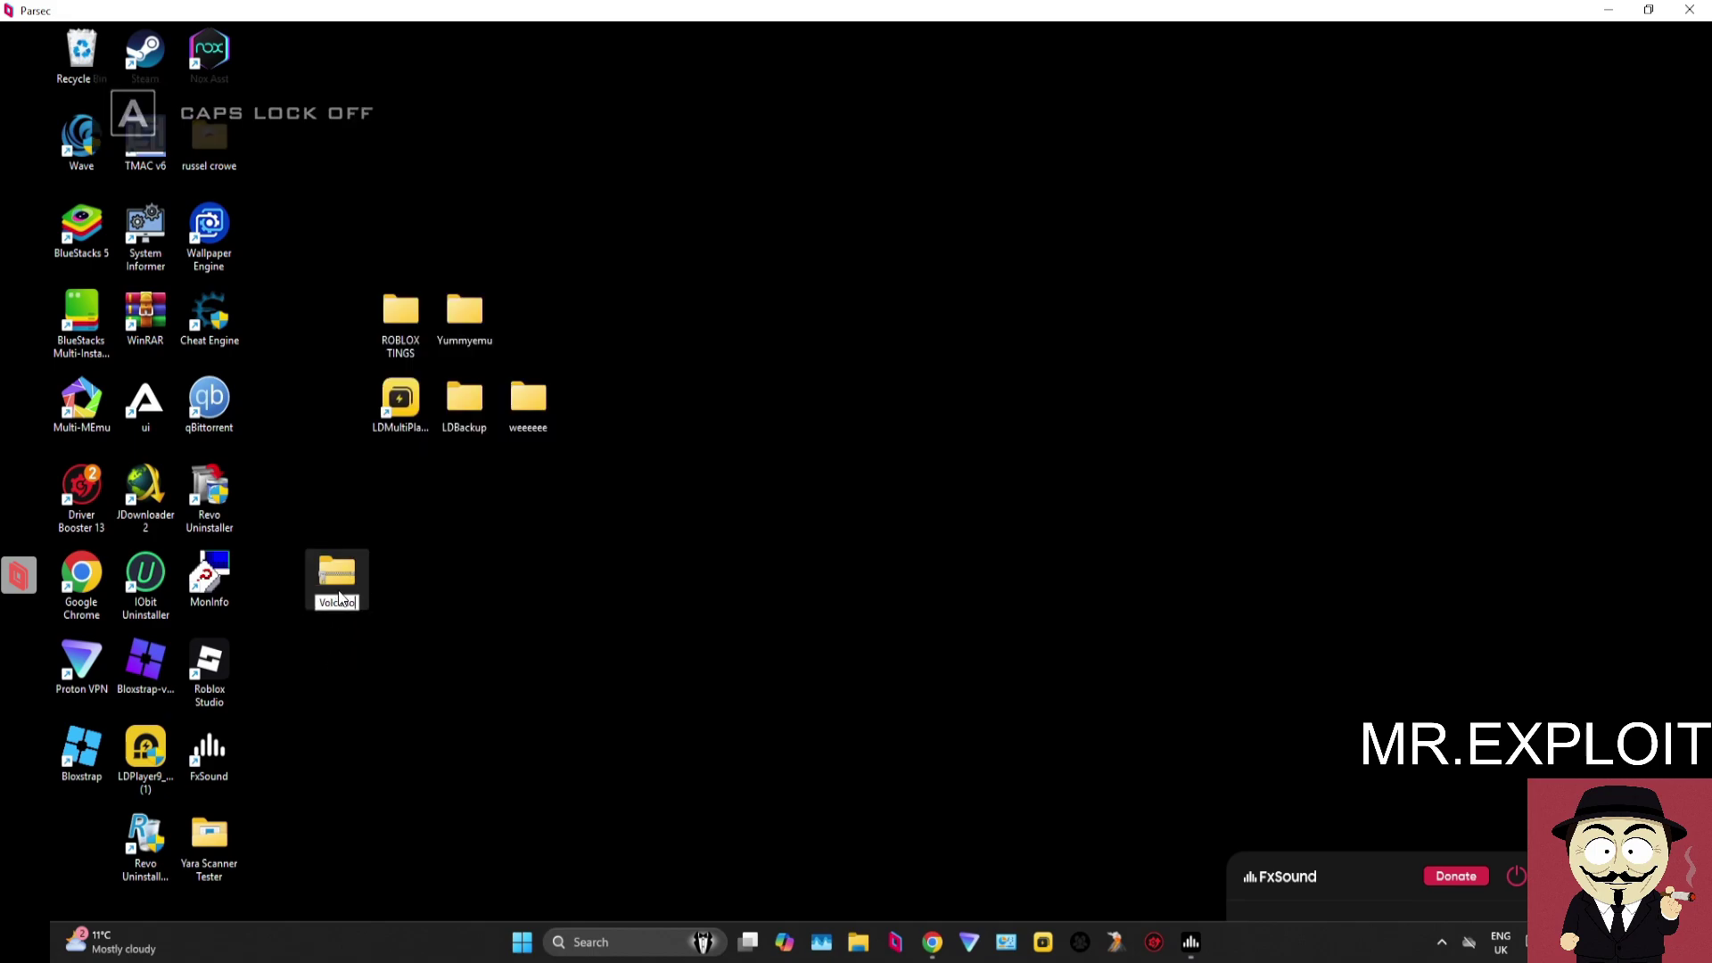
key(Return)
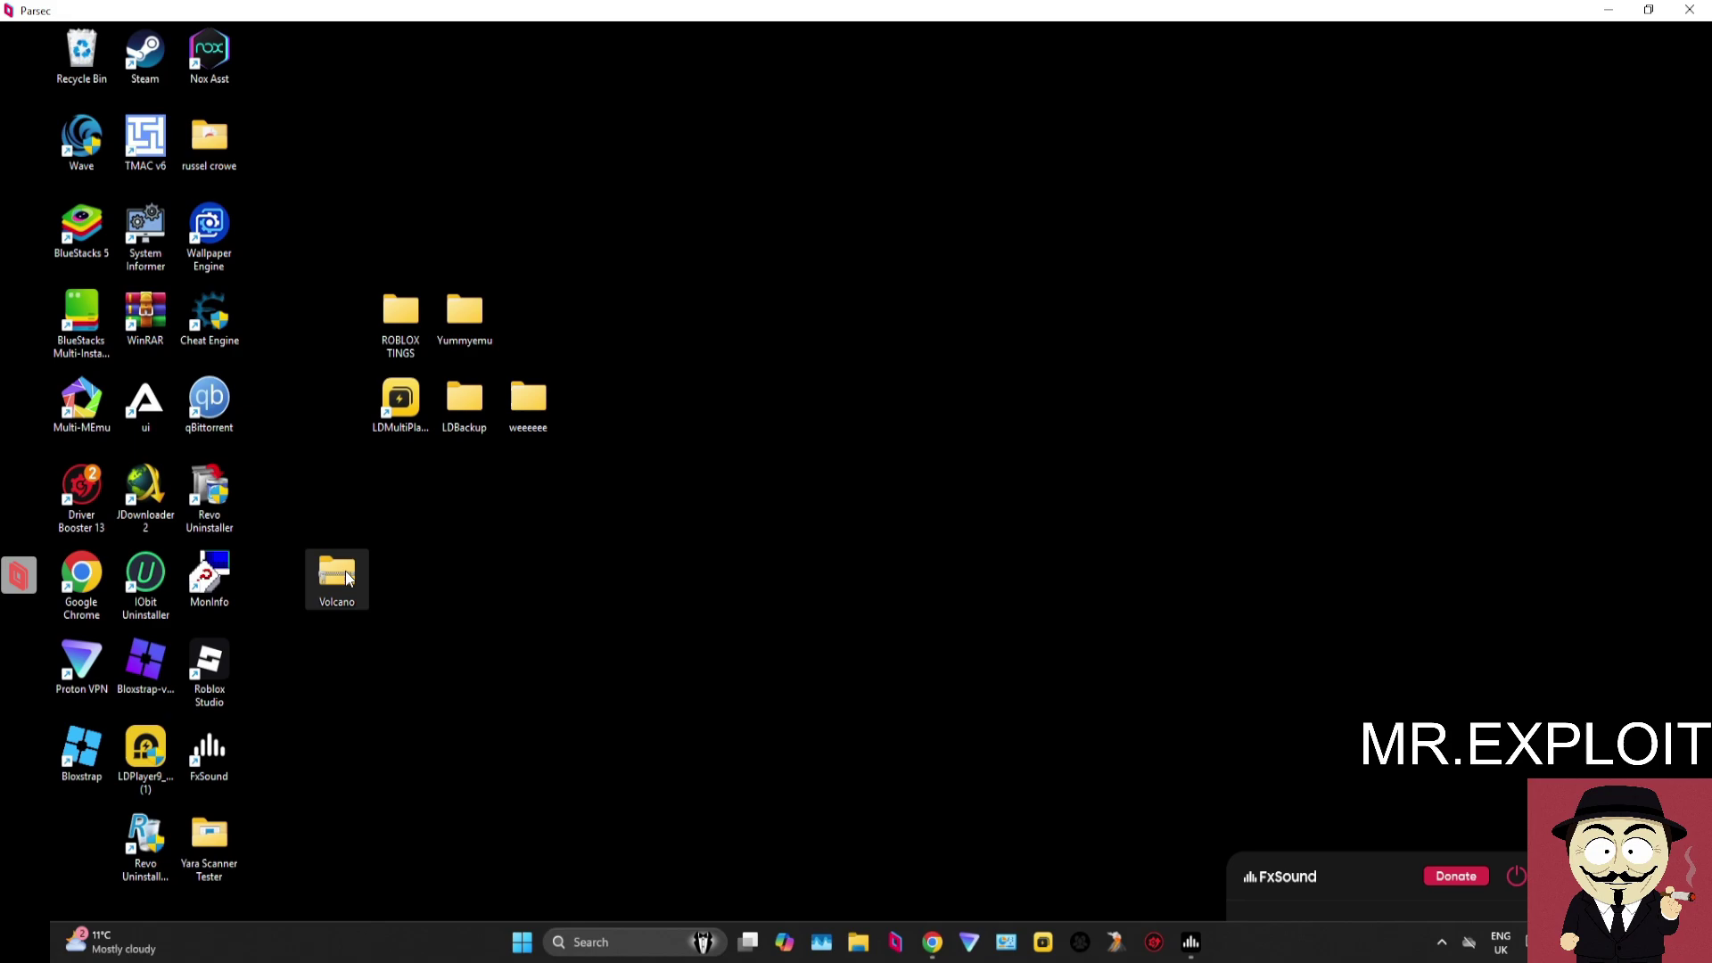
right_click(346, 573)
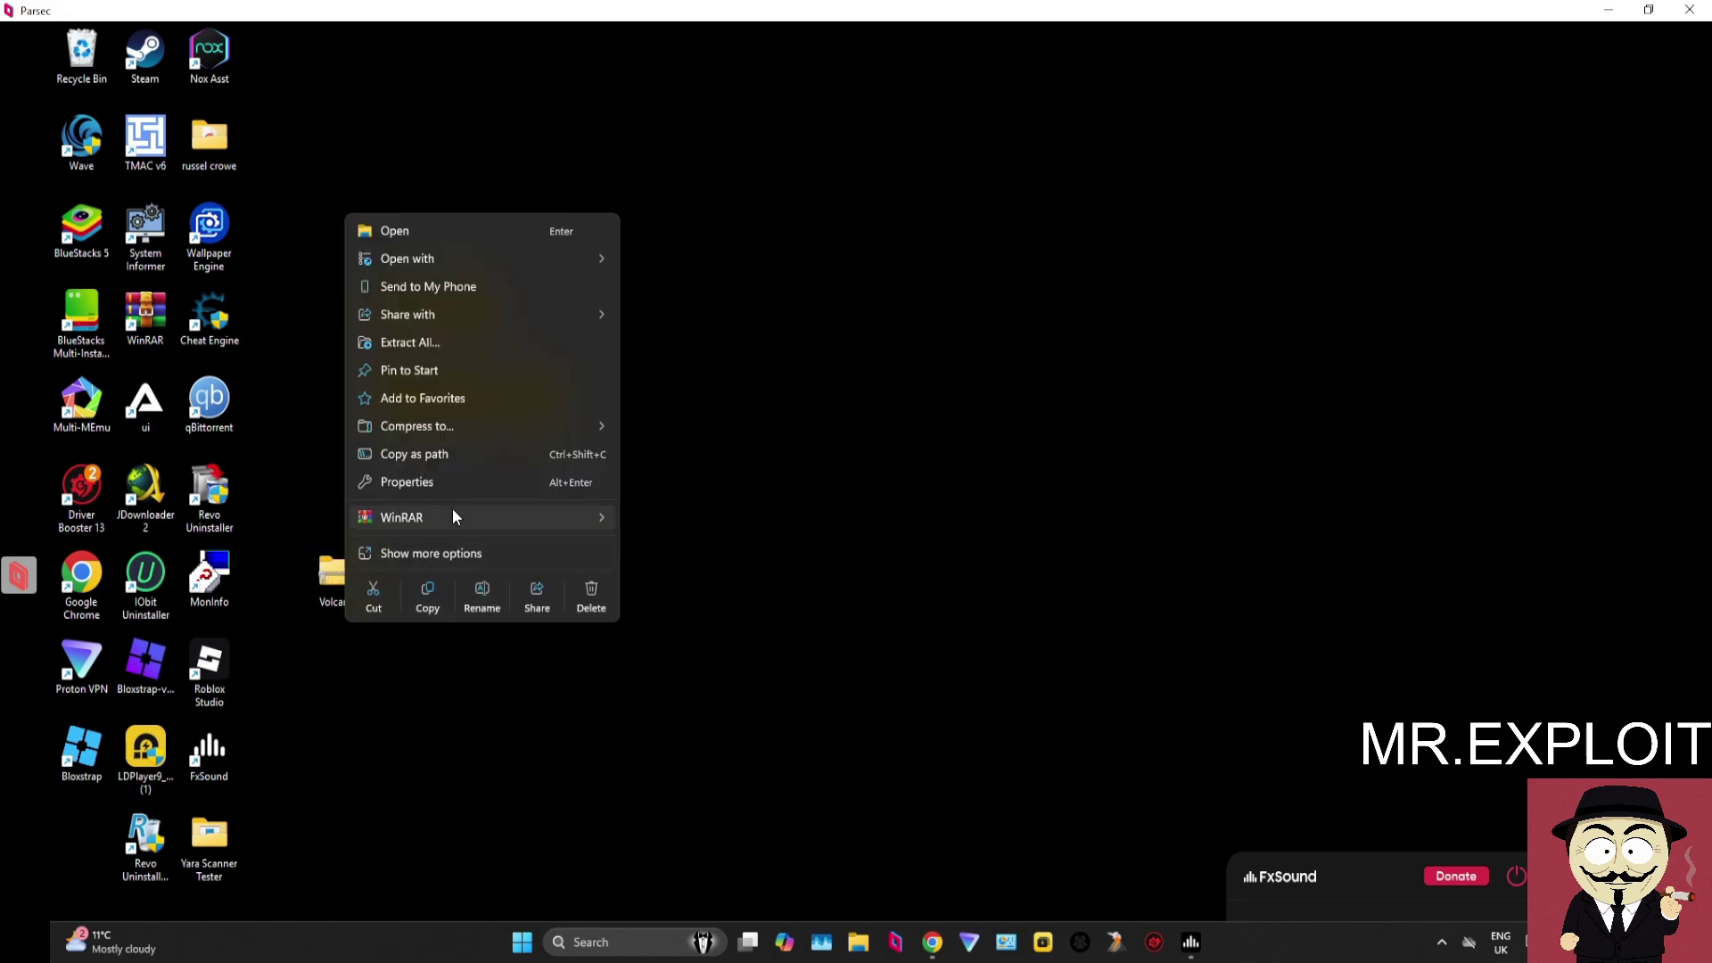
mouse_move(453, 518)
click(490, 552)
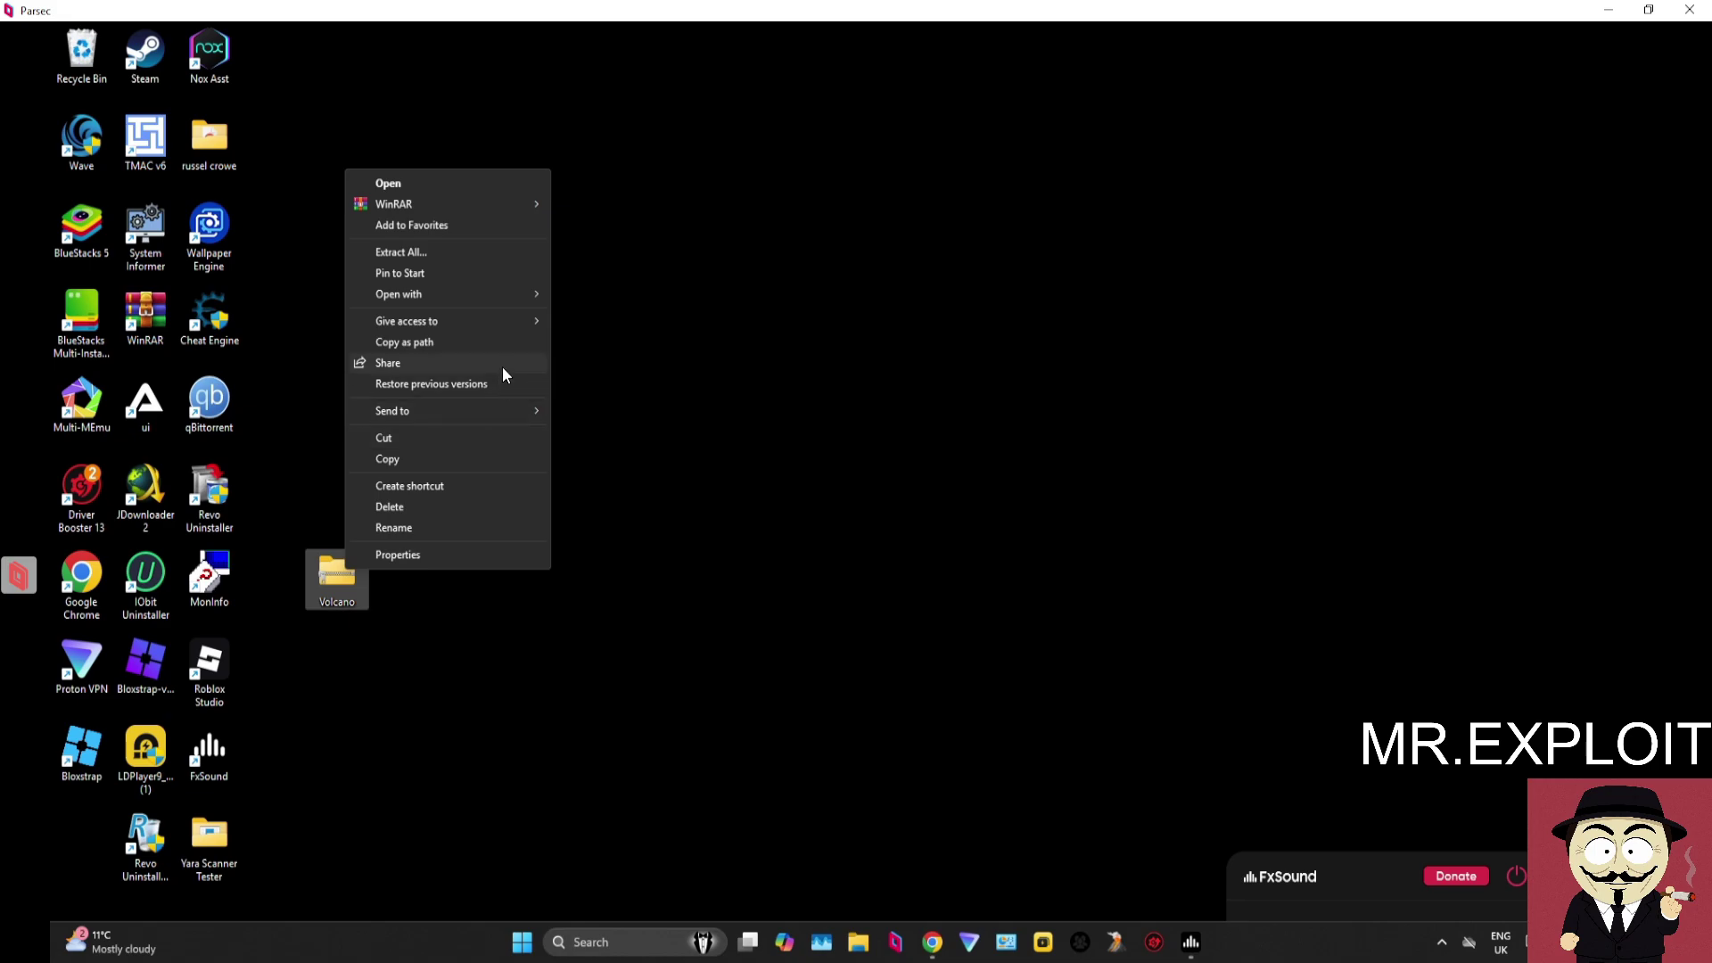
Extract the Volcano zip into a desktop Volcano folder, then delete the zip.
click(500, 255)
click(1010, 647)
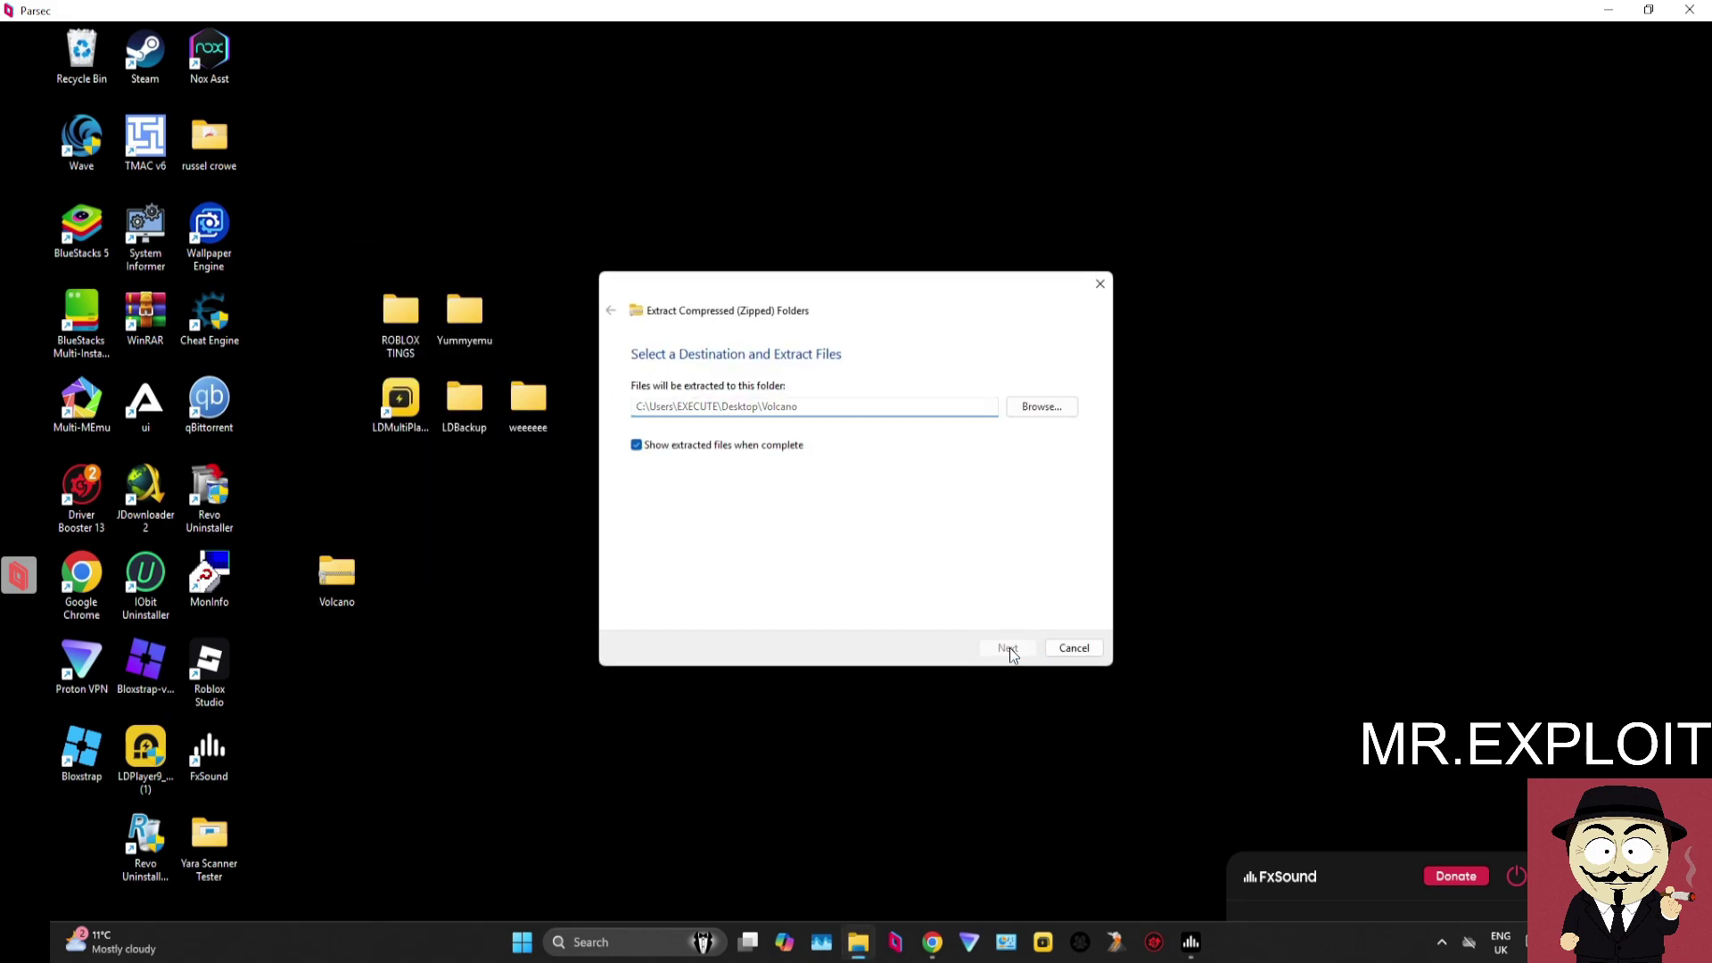
mouse_move(1031, 141)
mouse_down()
mouse_move(799, 139)
mouse_move(939, 151)
mouse_up()
click(337, 578)
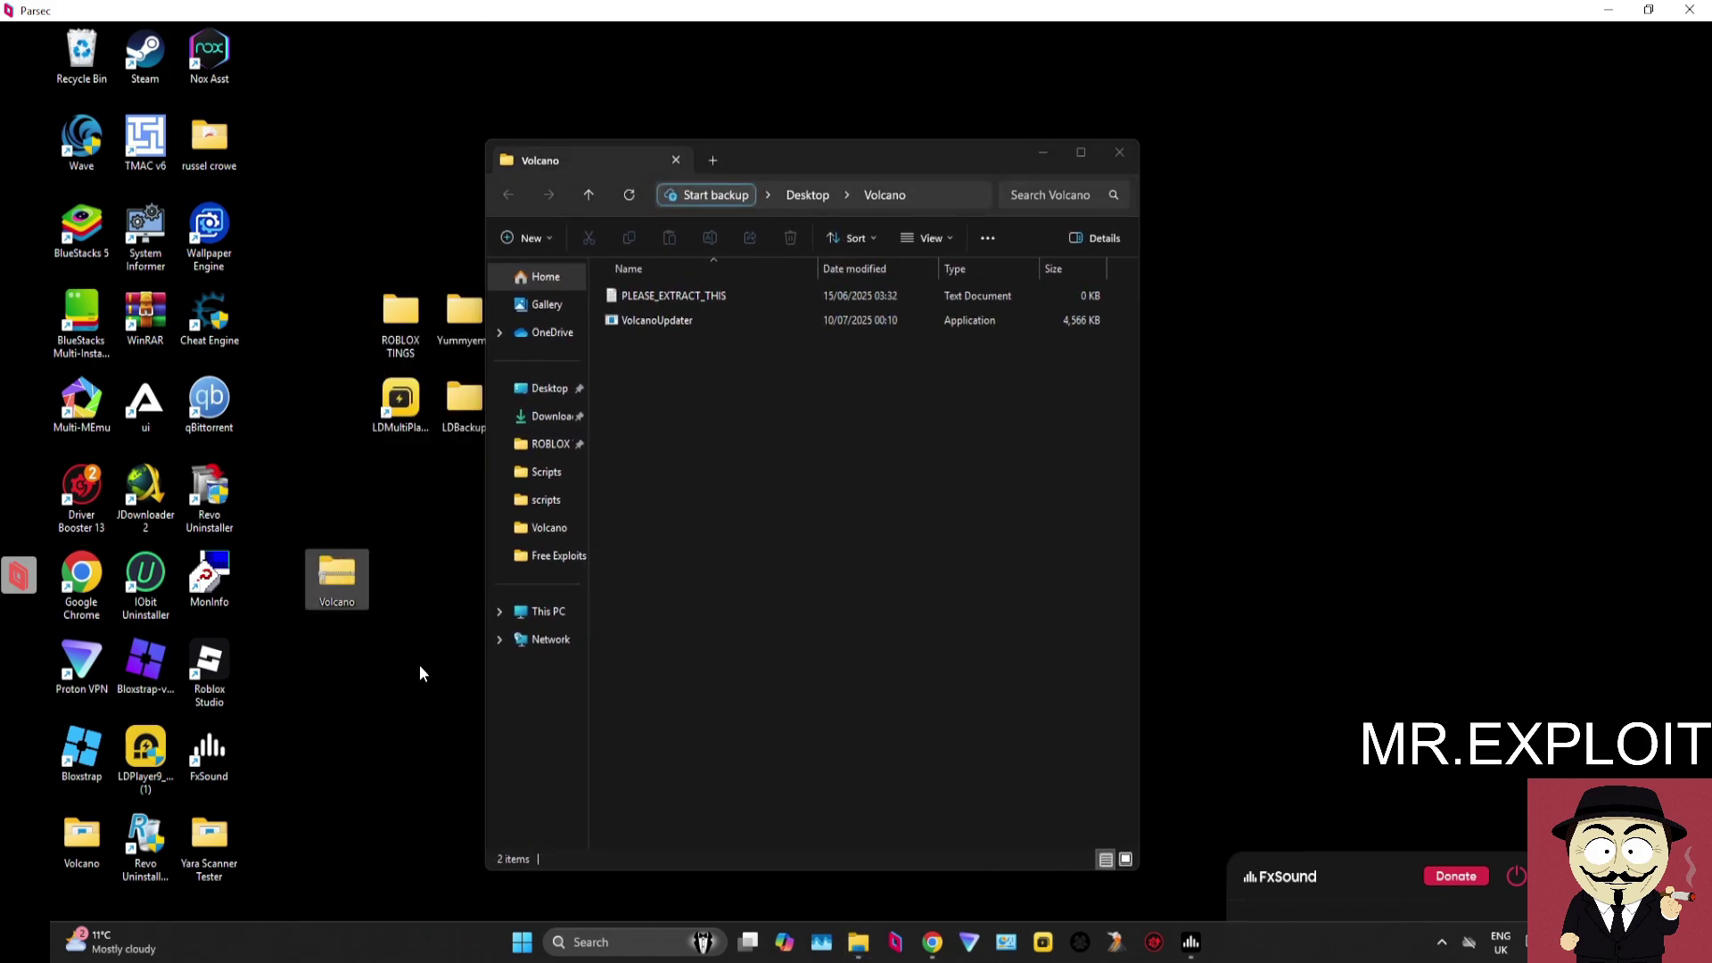
key(Delete)
Rearrange the Volcano folder window and run VolcanoUpdater from it.
mouse_move(82, 838)
mouse_down()
mouse_move(262, 219)
mouse_move(263, 114)
mouse_move(400, 522)
mouse_move(304, 486)
mouse_move(313, 464)
mouse_up()
click(752, 383)
drag(815, 148, 669, 146)
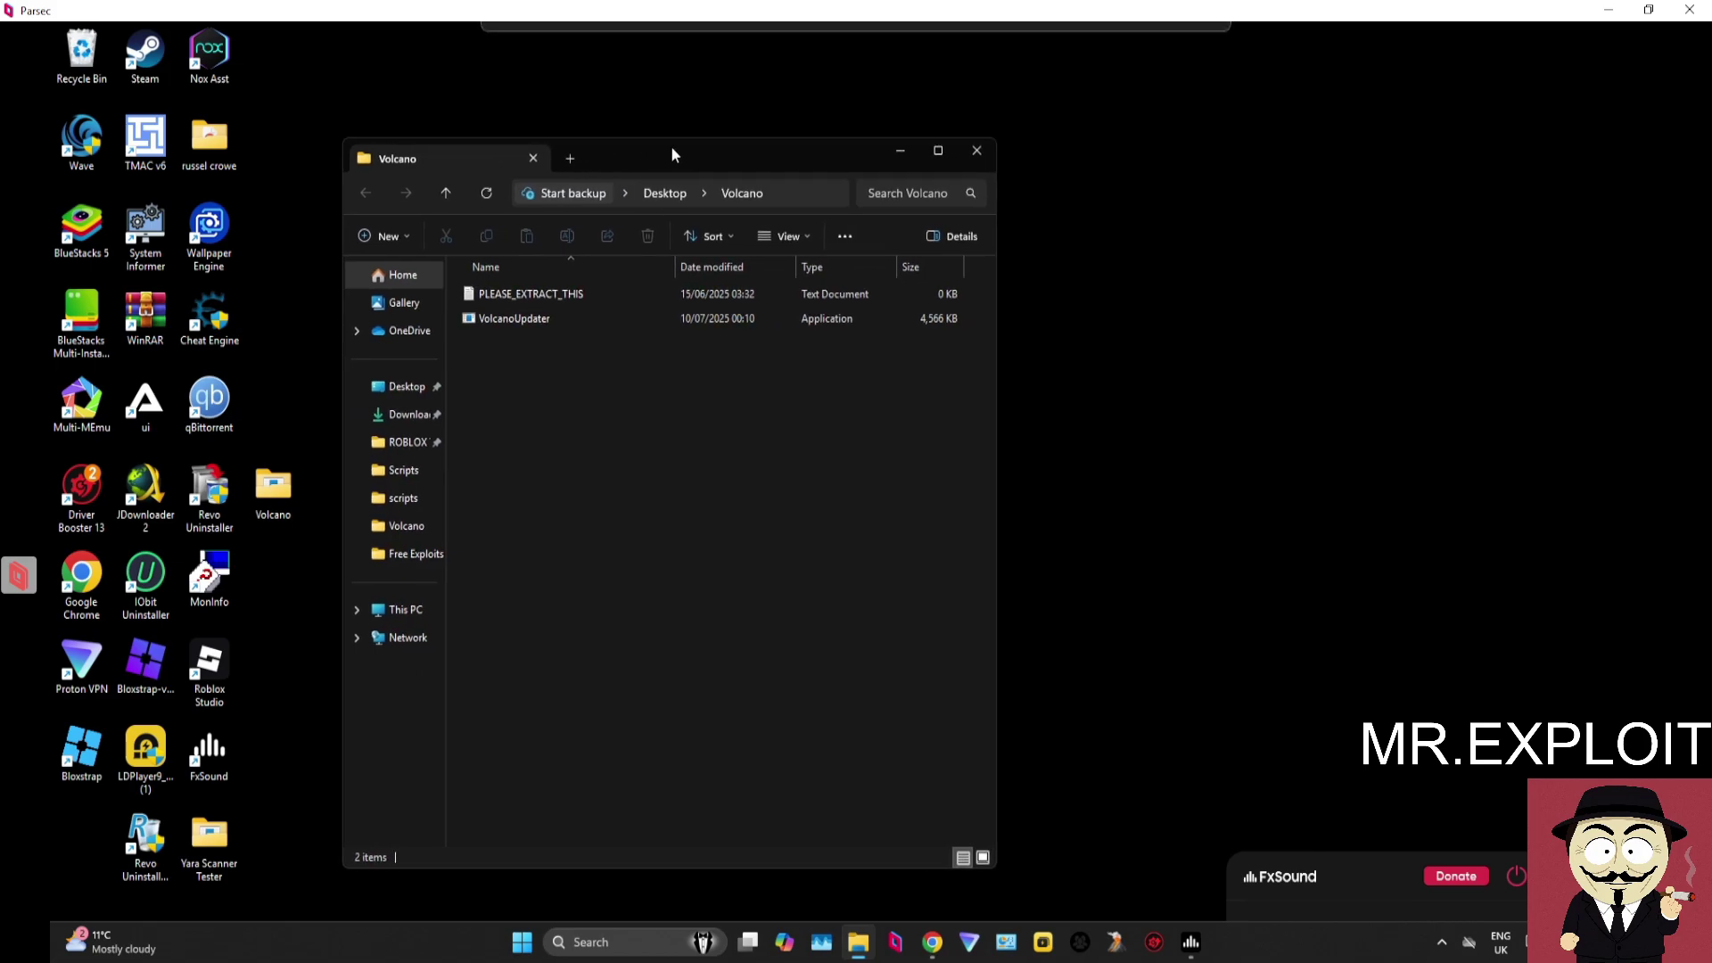
double_click(574, 321)
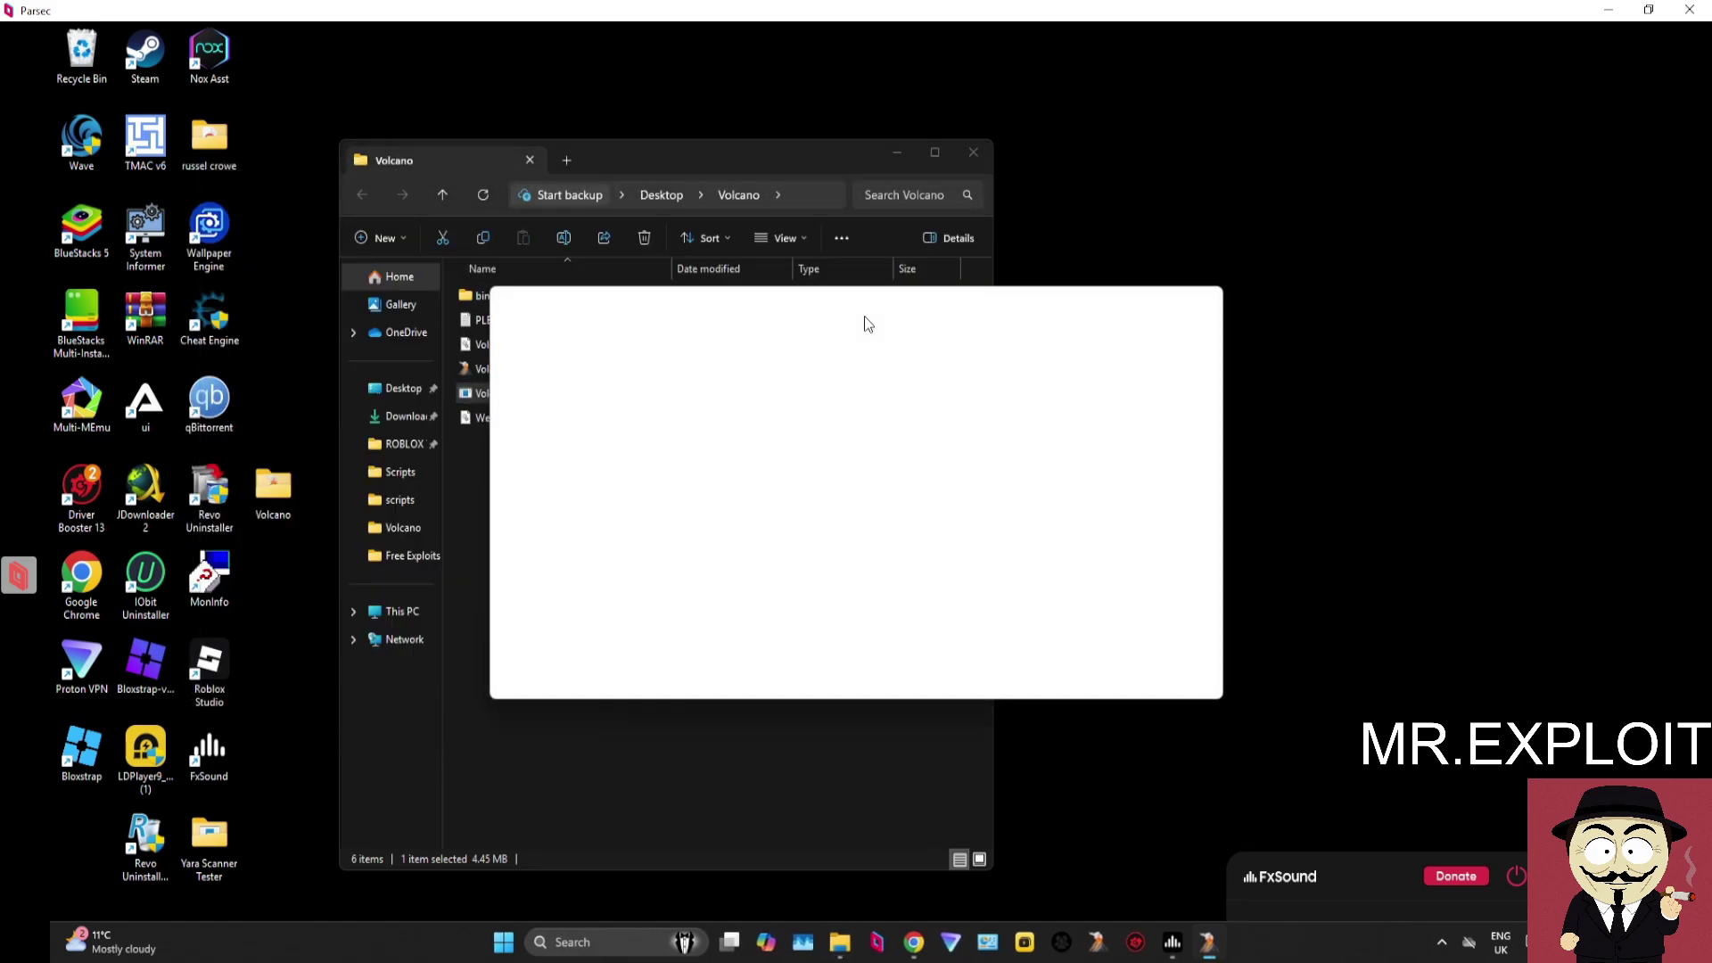
Move the Volcano key window aside and position the script editor after the key is accepted.
mouse_move(840, 307)
mouse_down()
mouse_move(1112, 399)
mouse_move(1081, 270)
mouse_move(831, 341)
mouse_move(1031, 447)
mouse_move(954, 275)
mouse_move(924, 277)
mouse_up()
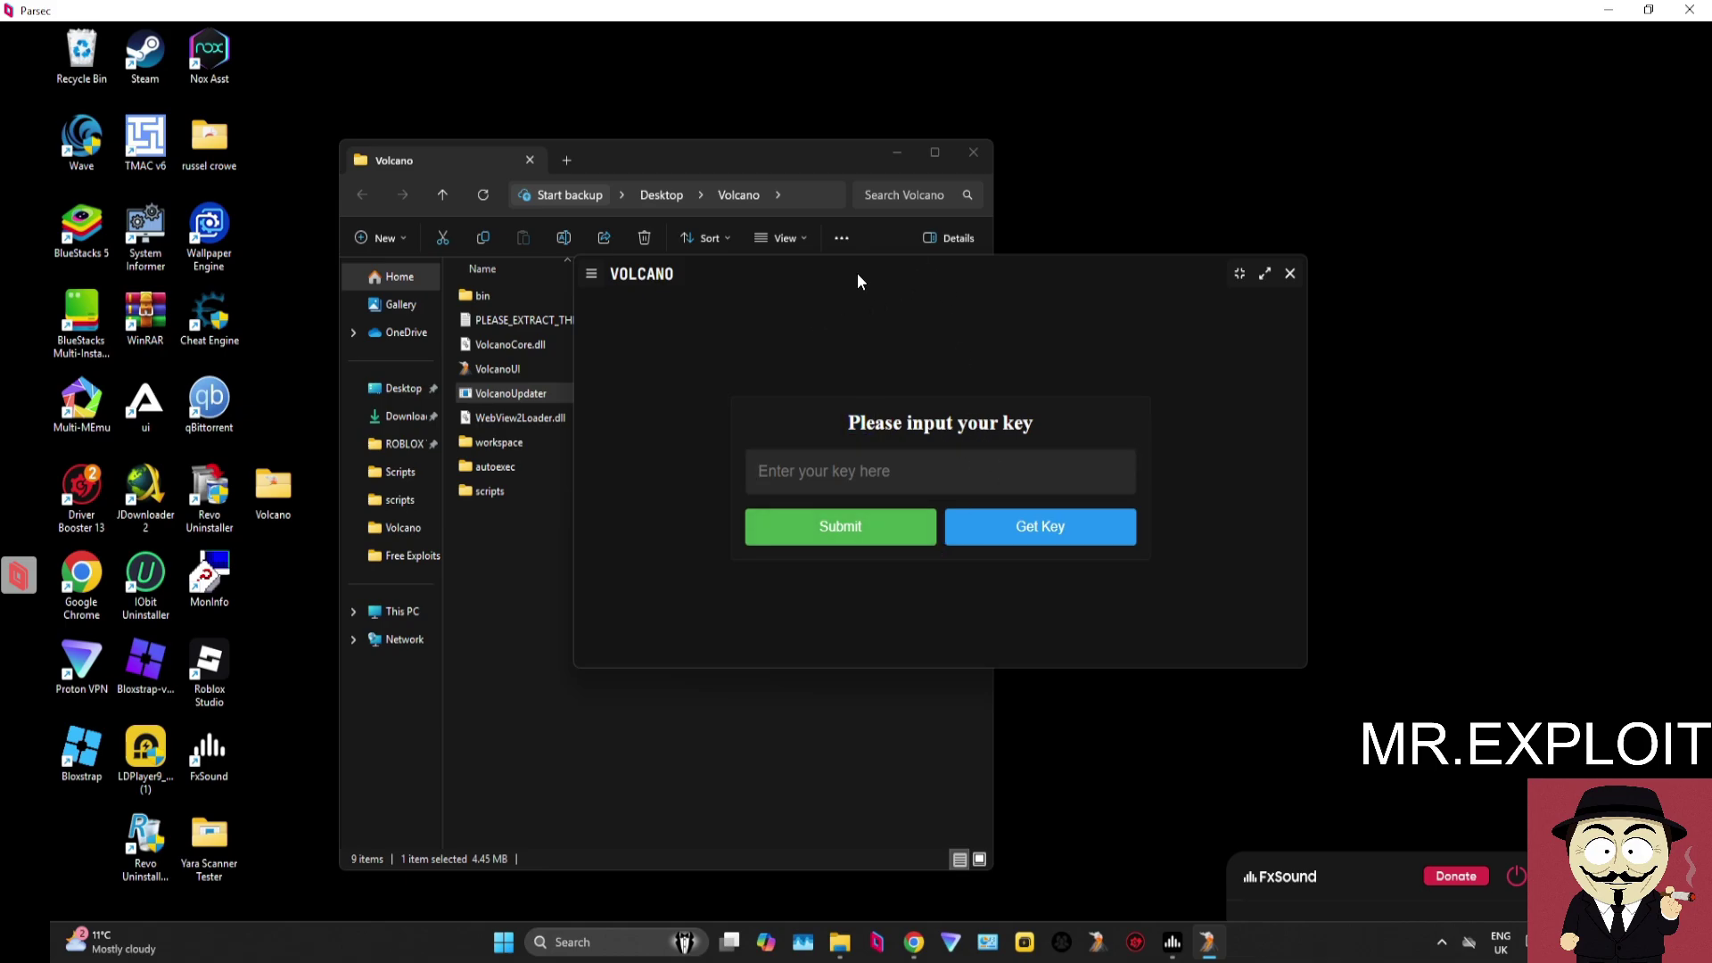
mouse_move(858, 273)
mouse_down()
mouse_move(541, 526)
mouse_move(542, 412)
mouse_move(520, 426)
mouse_move(501, 506)
mouse_move(520, 476)
mouse_move(566, 520)
mouse_move(582, 497)
mouse_move(592, 509)
mouse_move(622, 352)
mouse_move(892, 421)
mouse_move(837, 510)
mouse_move(550, 384)
mouse_move(457, 374)
mouse_up()
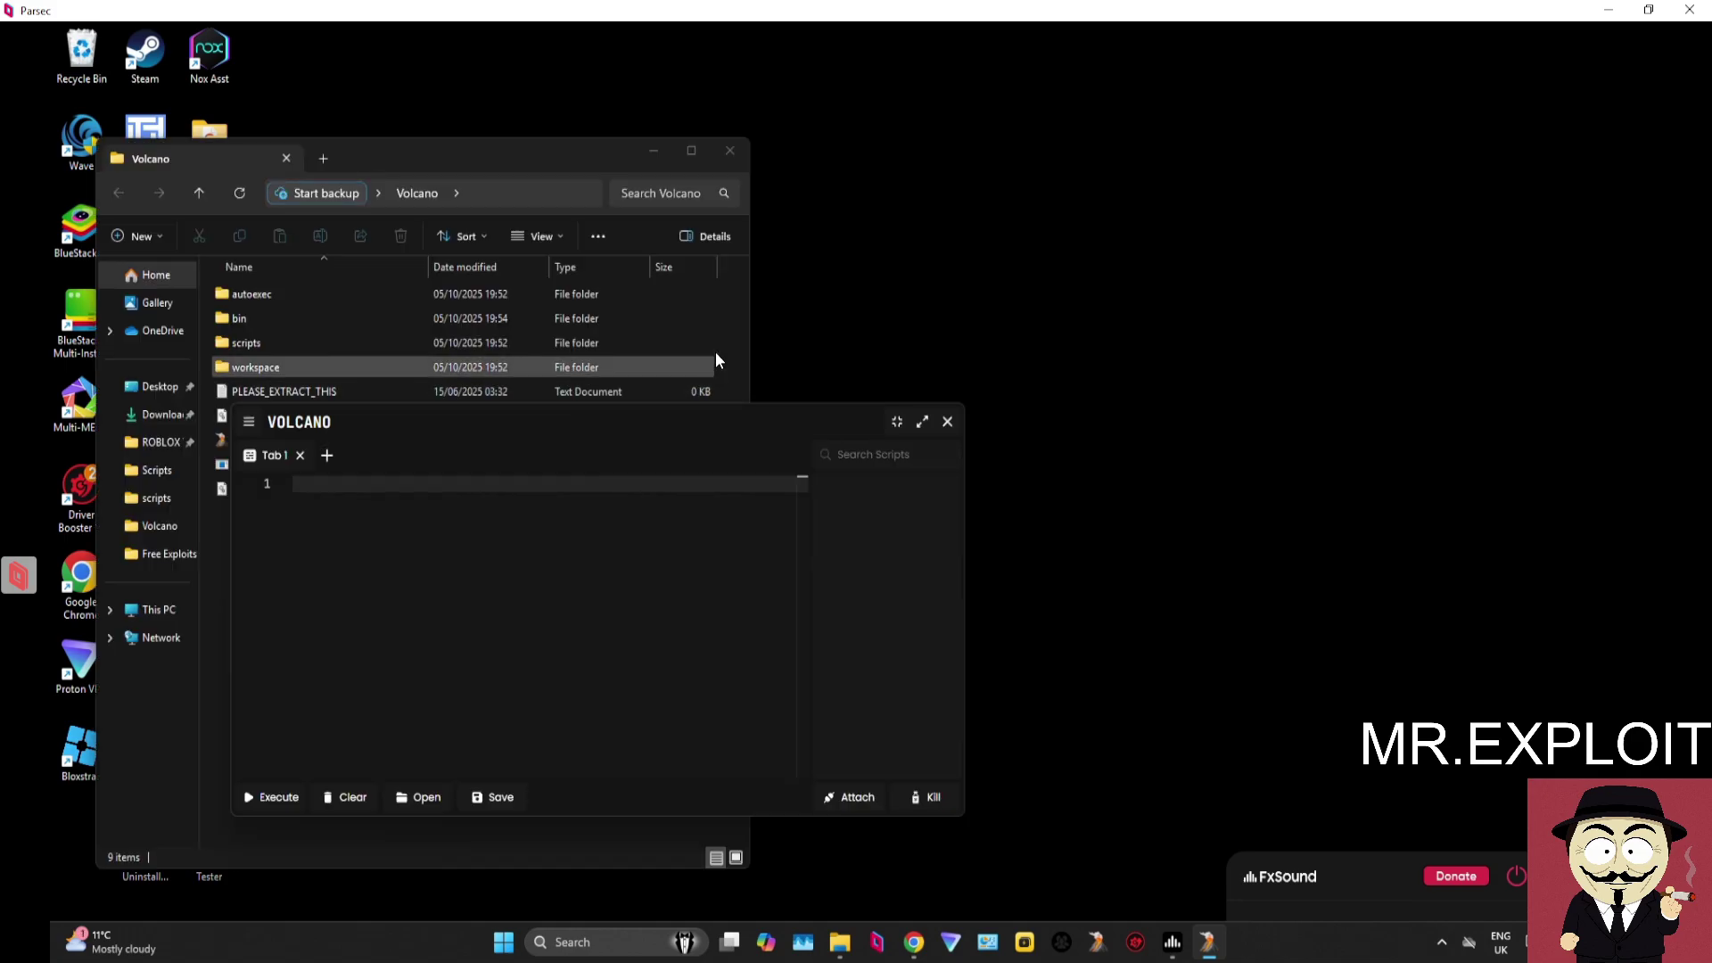
mouse_move(614, 423)
mouse_down()
mouse_move(753, 389)
mouse_move(726, 343)
mouse_move(600, 526)
mouse_move(612, 441)
mouse_move(667, 380)
mouse_move(633, 417)
mouse_up()
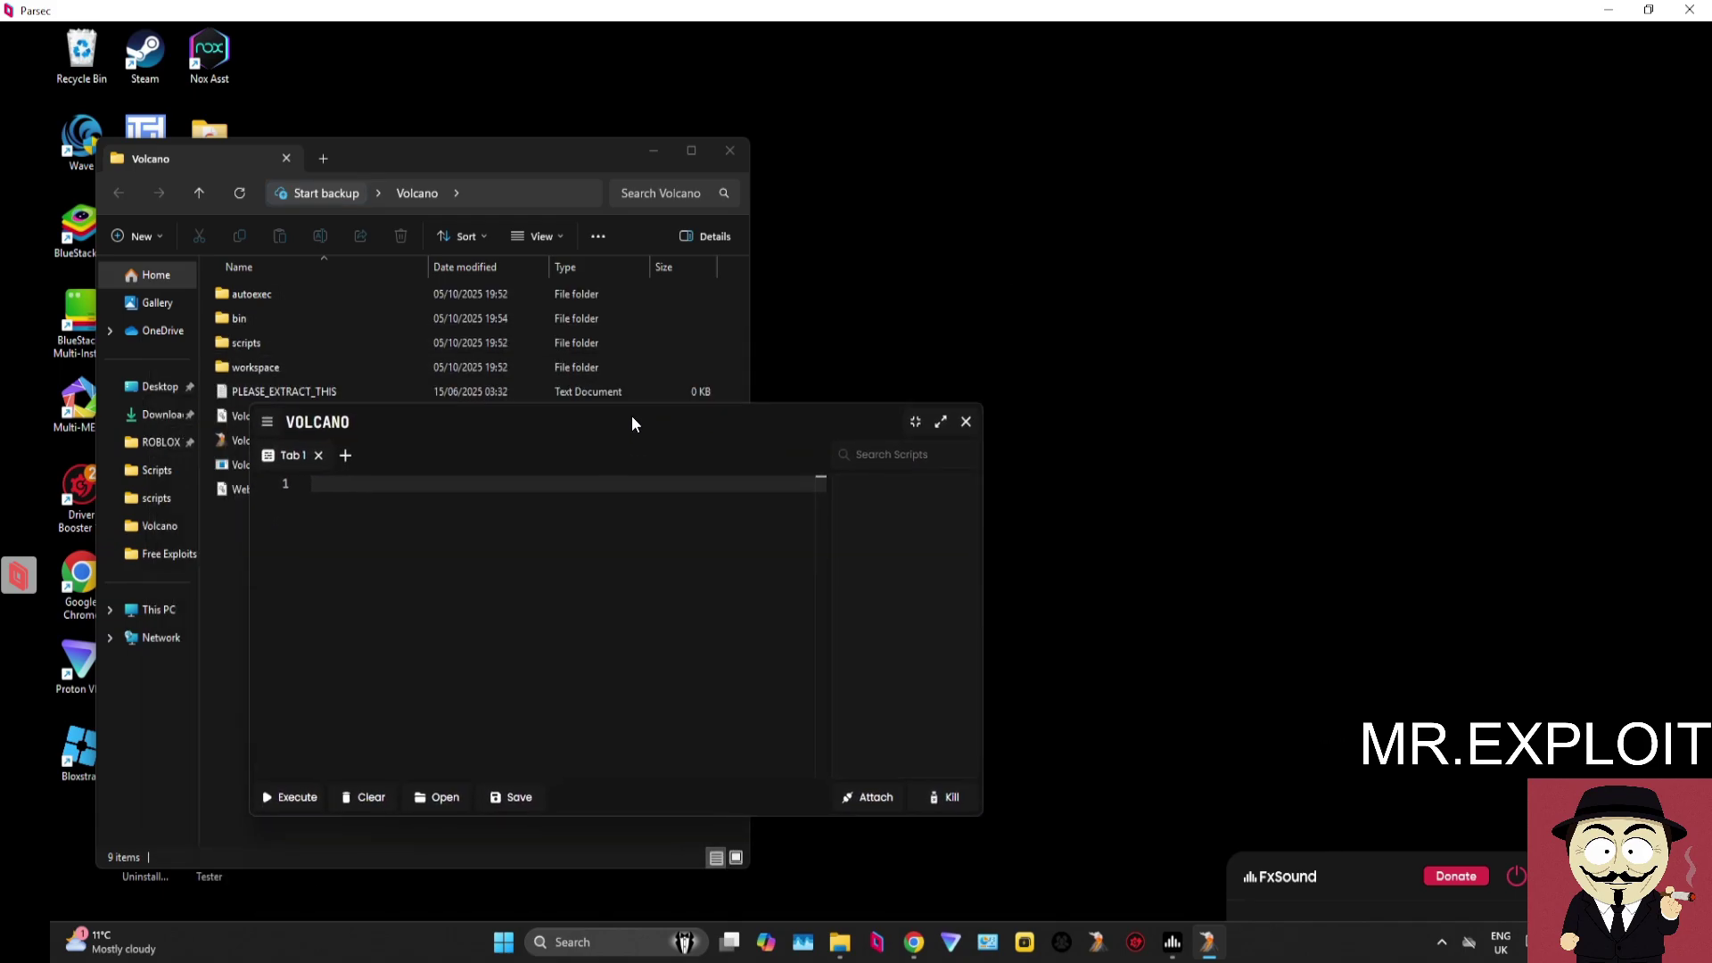
Launch 99 Nights in the Forest from its Roblox page in Chrome.
click(914, 942)
scroll(428, 727, down, 5)
click(308, 482)
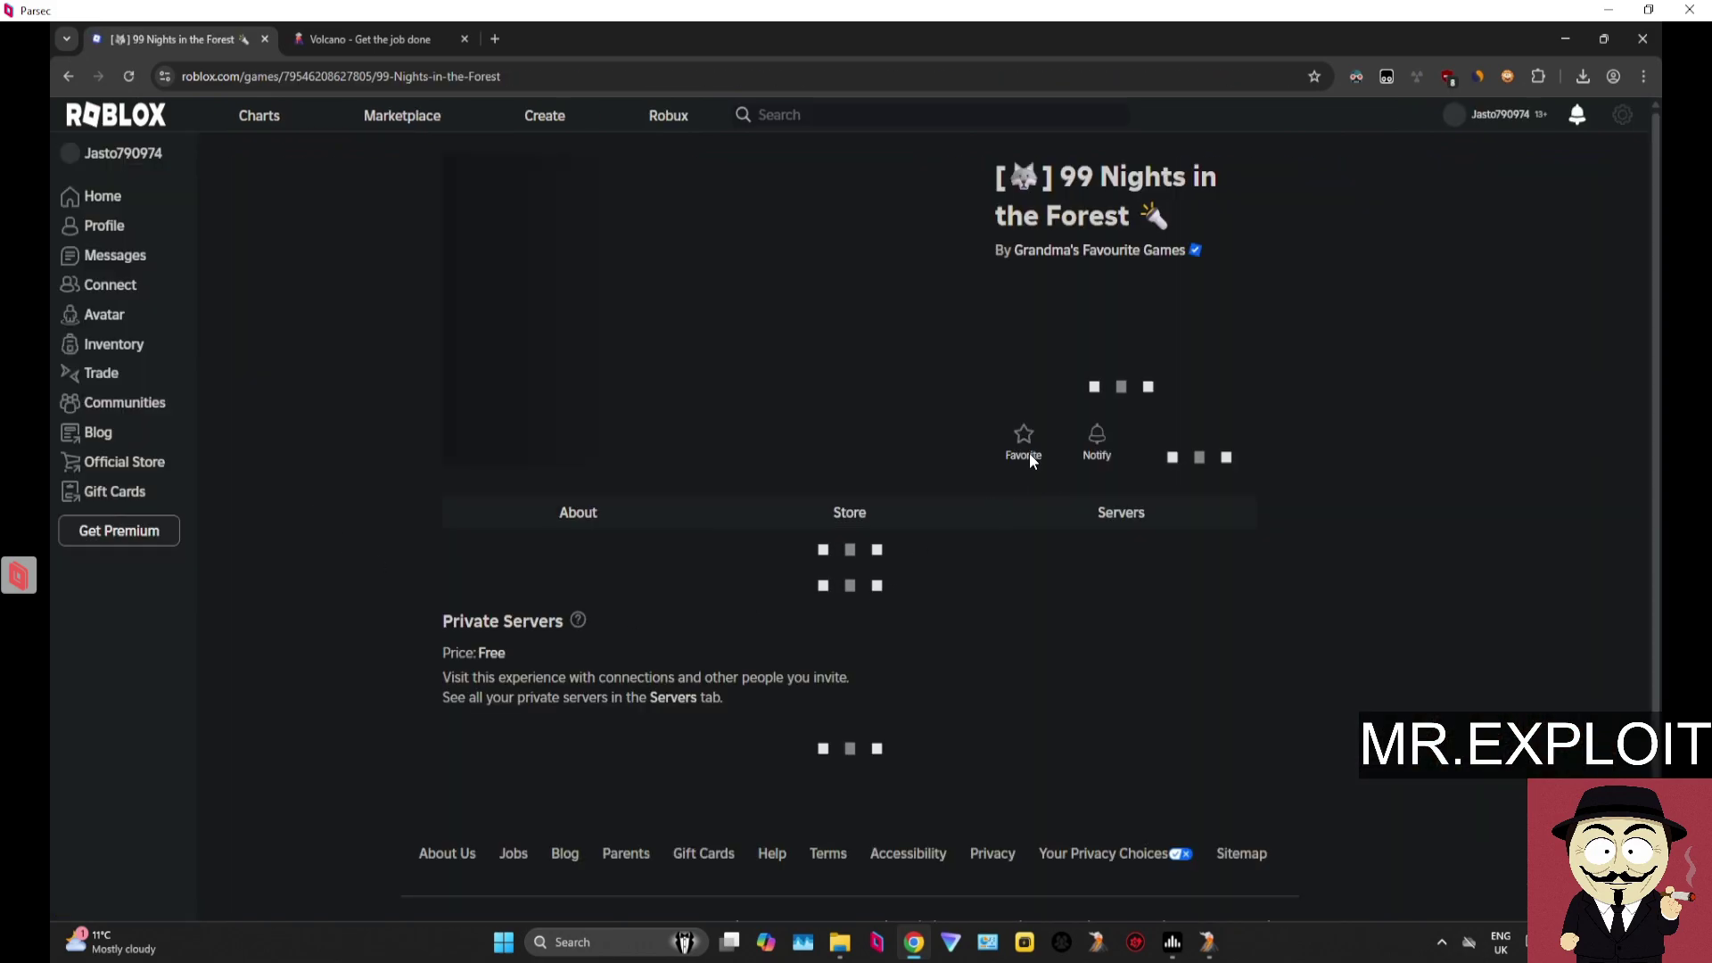
click(1147, 385)
click(1194, 942)
Open robloxscripts.com in a new tab, then search for and open ScriptBlox.
click(495, 38)
text(robloxscripts.com)
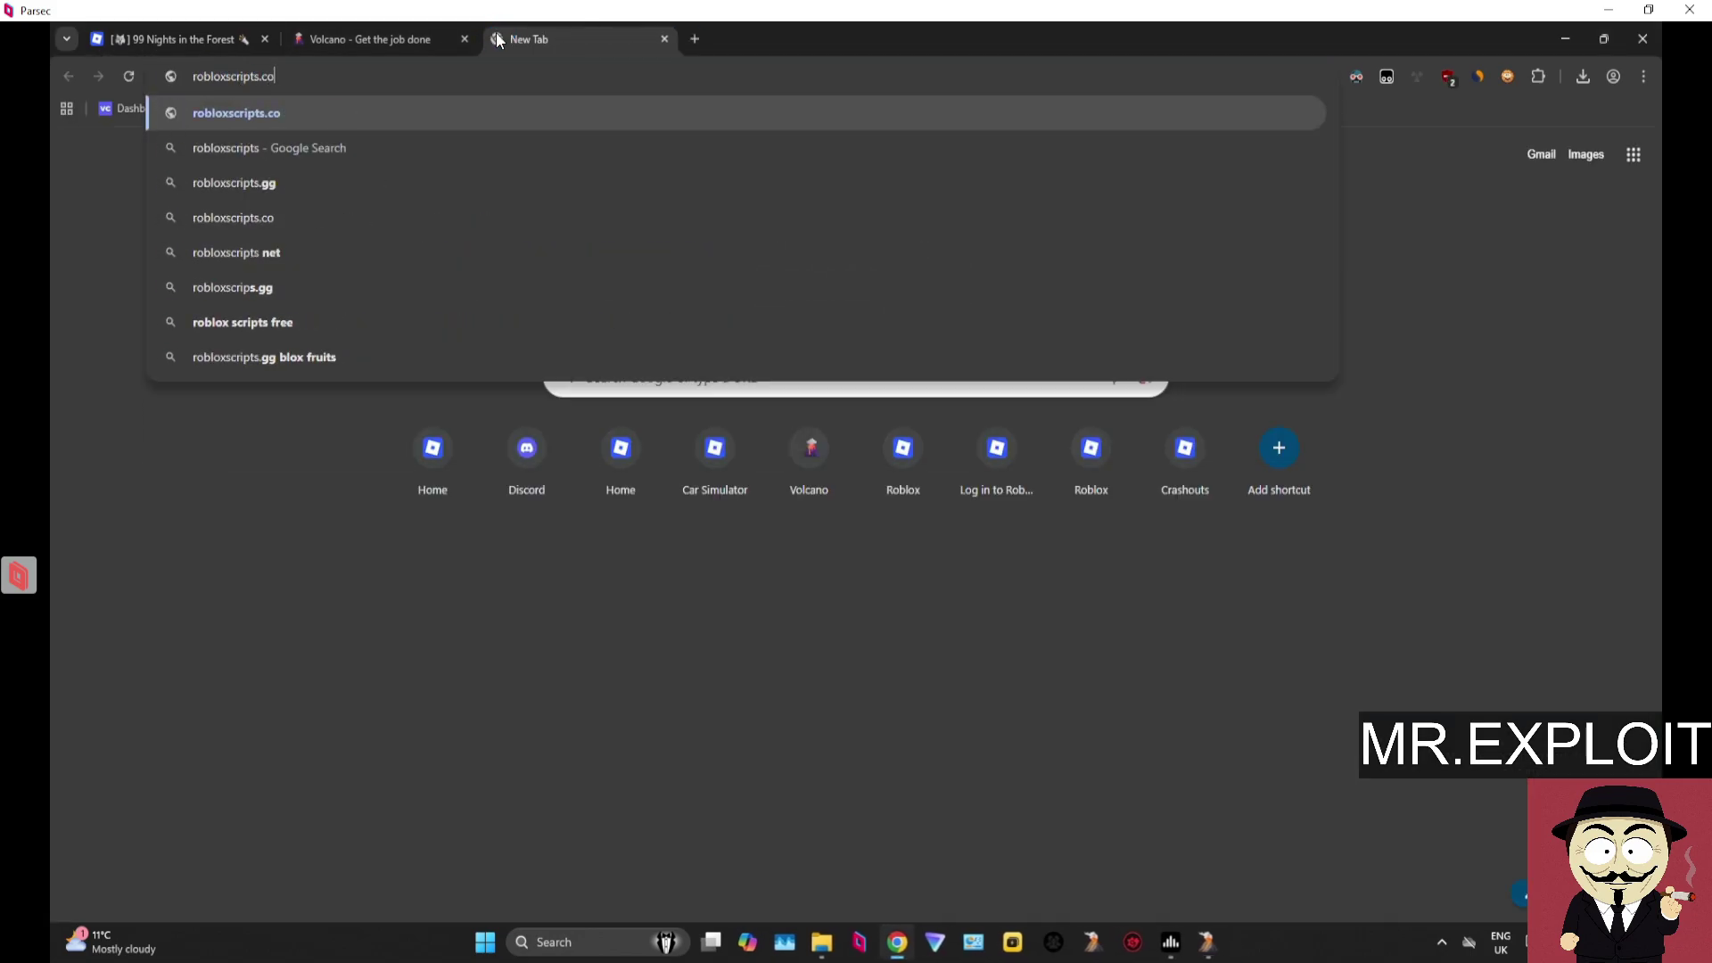
key(Return)
click(694, 38)
text(scriptblox)
key(Return)
click(576, 291)
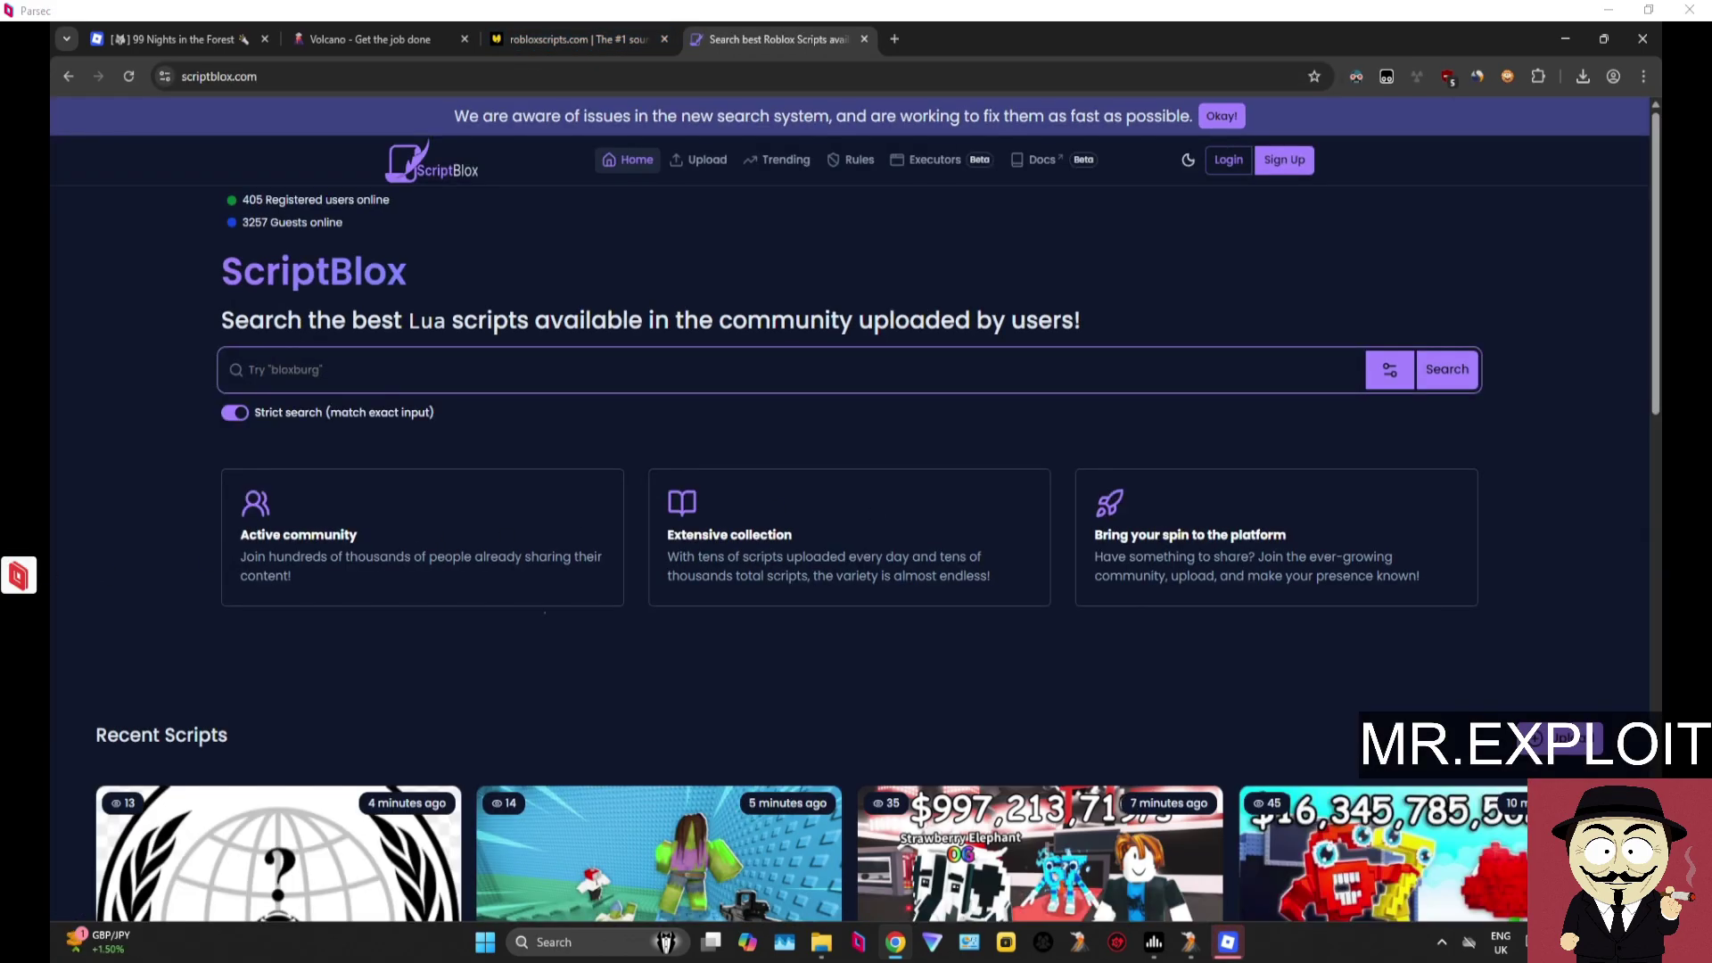
Filter ScriptBlox to Verified scripts sorted by creation date and browse the results.
click(1393, 370)
click(1362, 521)
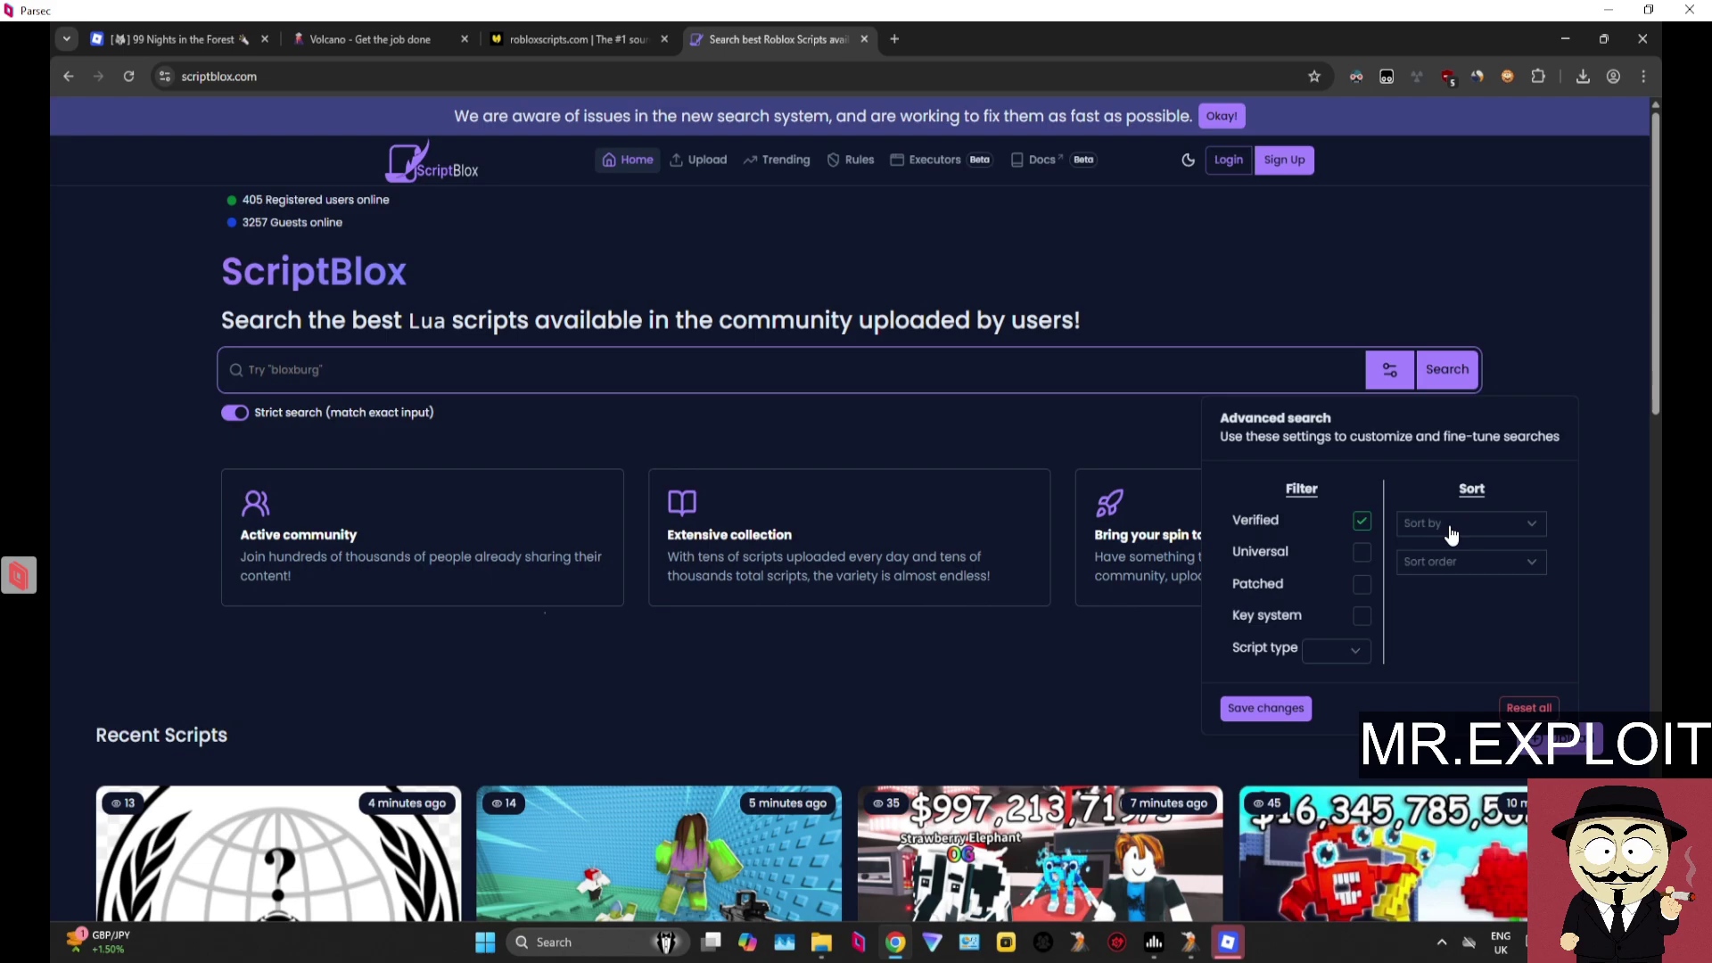
click(1448, 524)
click(1452, 634)
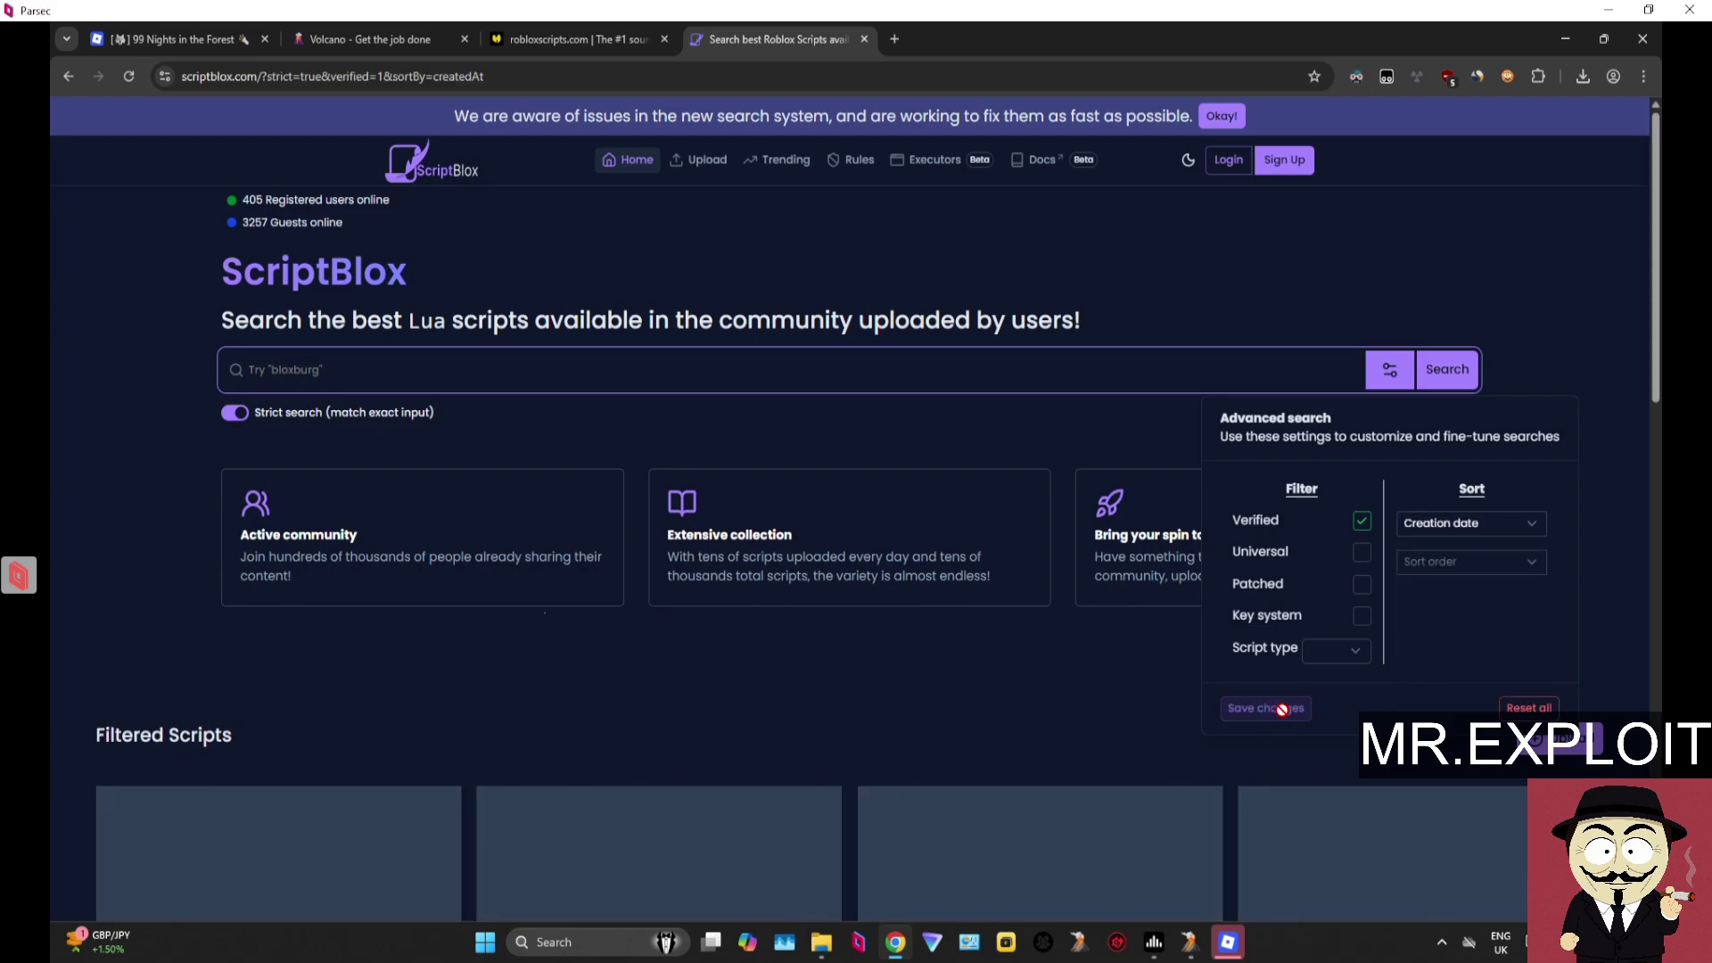
scroll(972, 642, down, 5)
scroll(696, 508, down, 3)
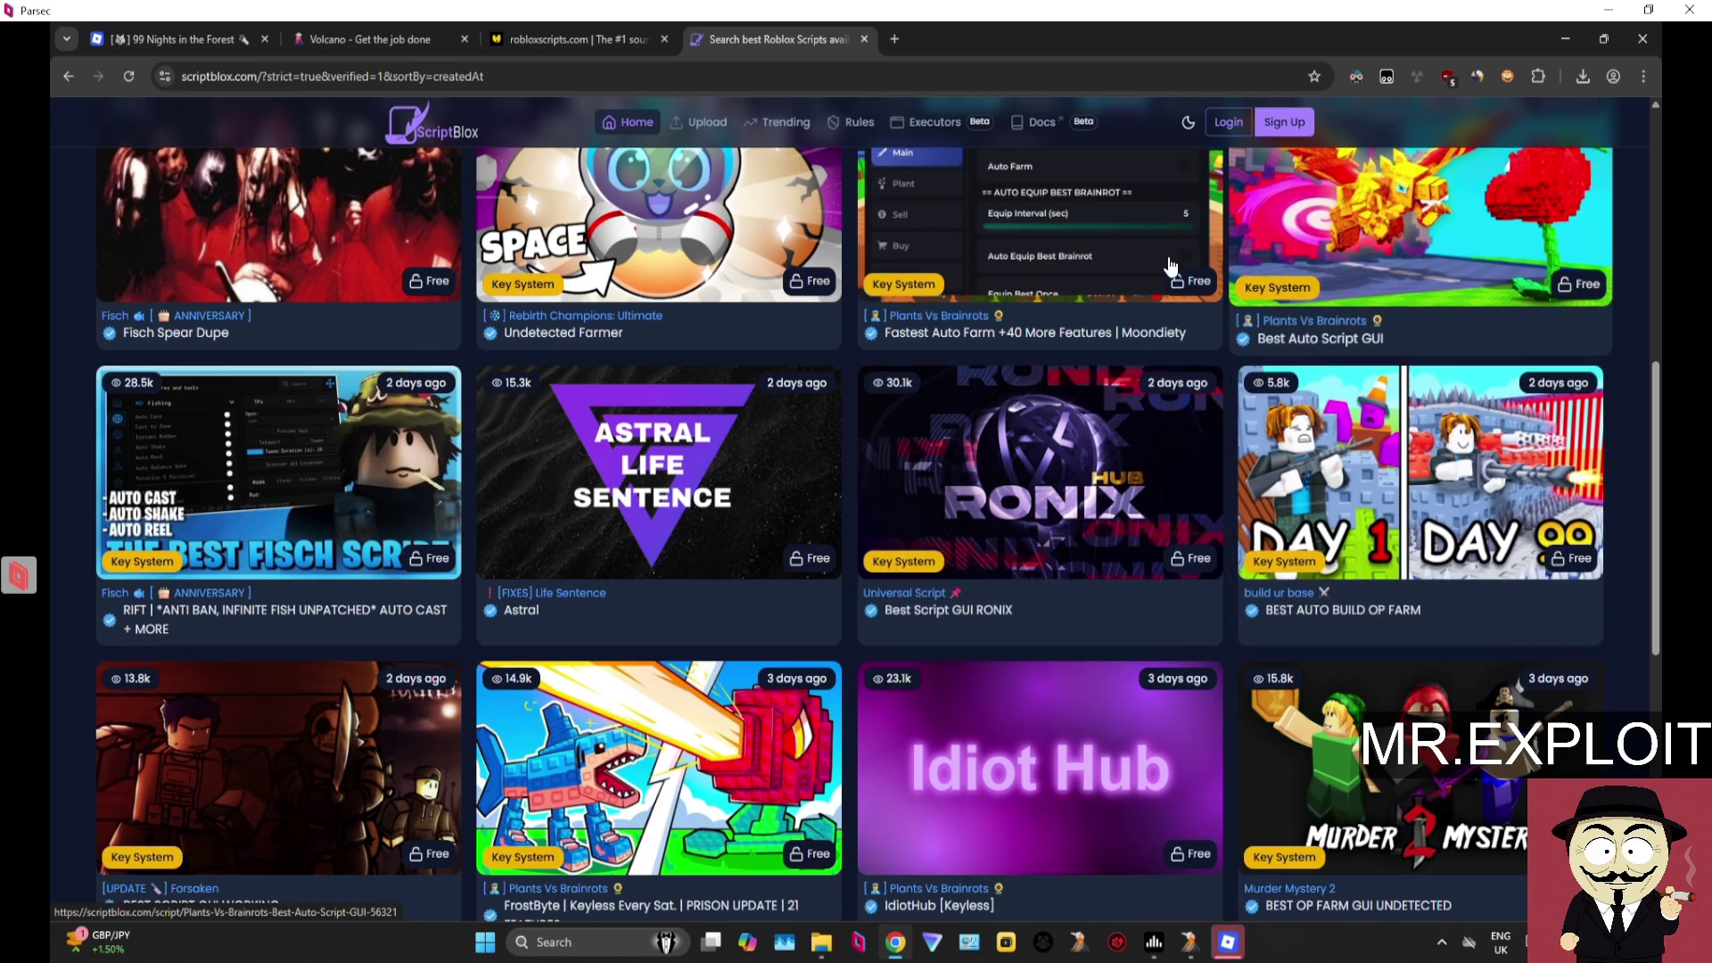
scroll(624, 580, up, 1)
scroll(303, 651, down, 7)
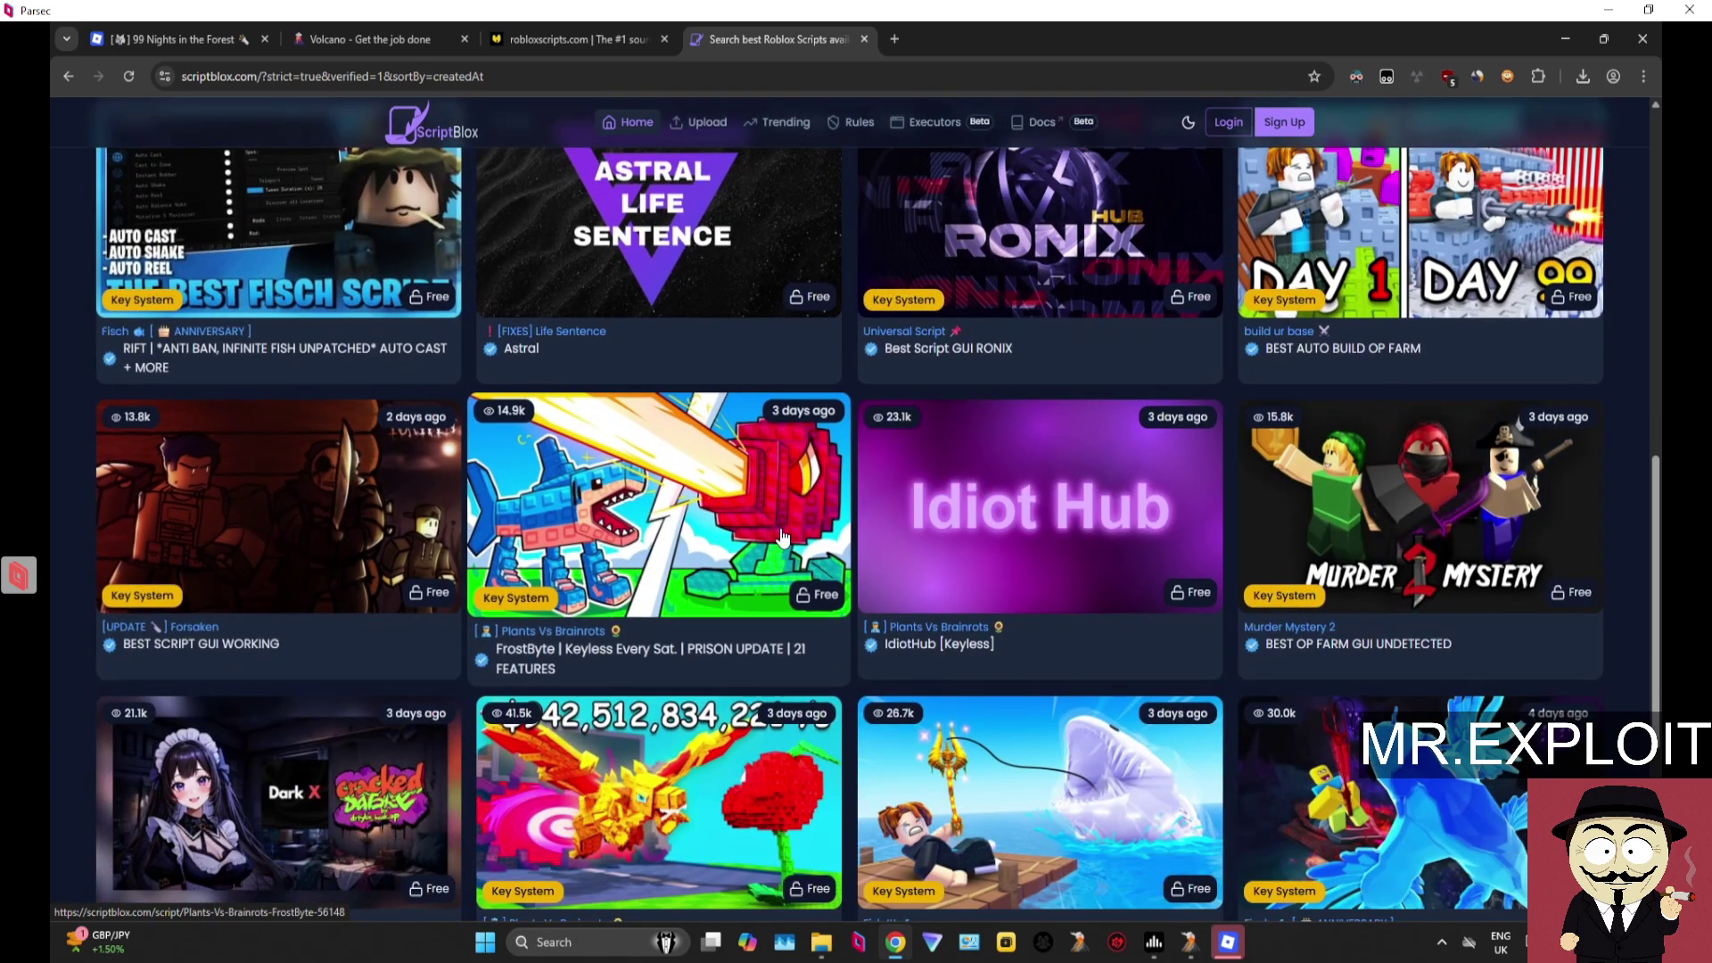
scroll(823, 432, up, 10)
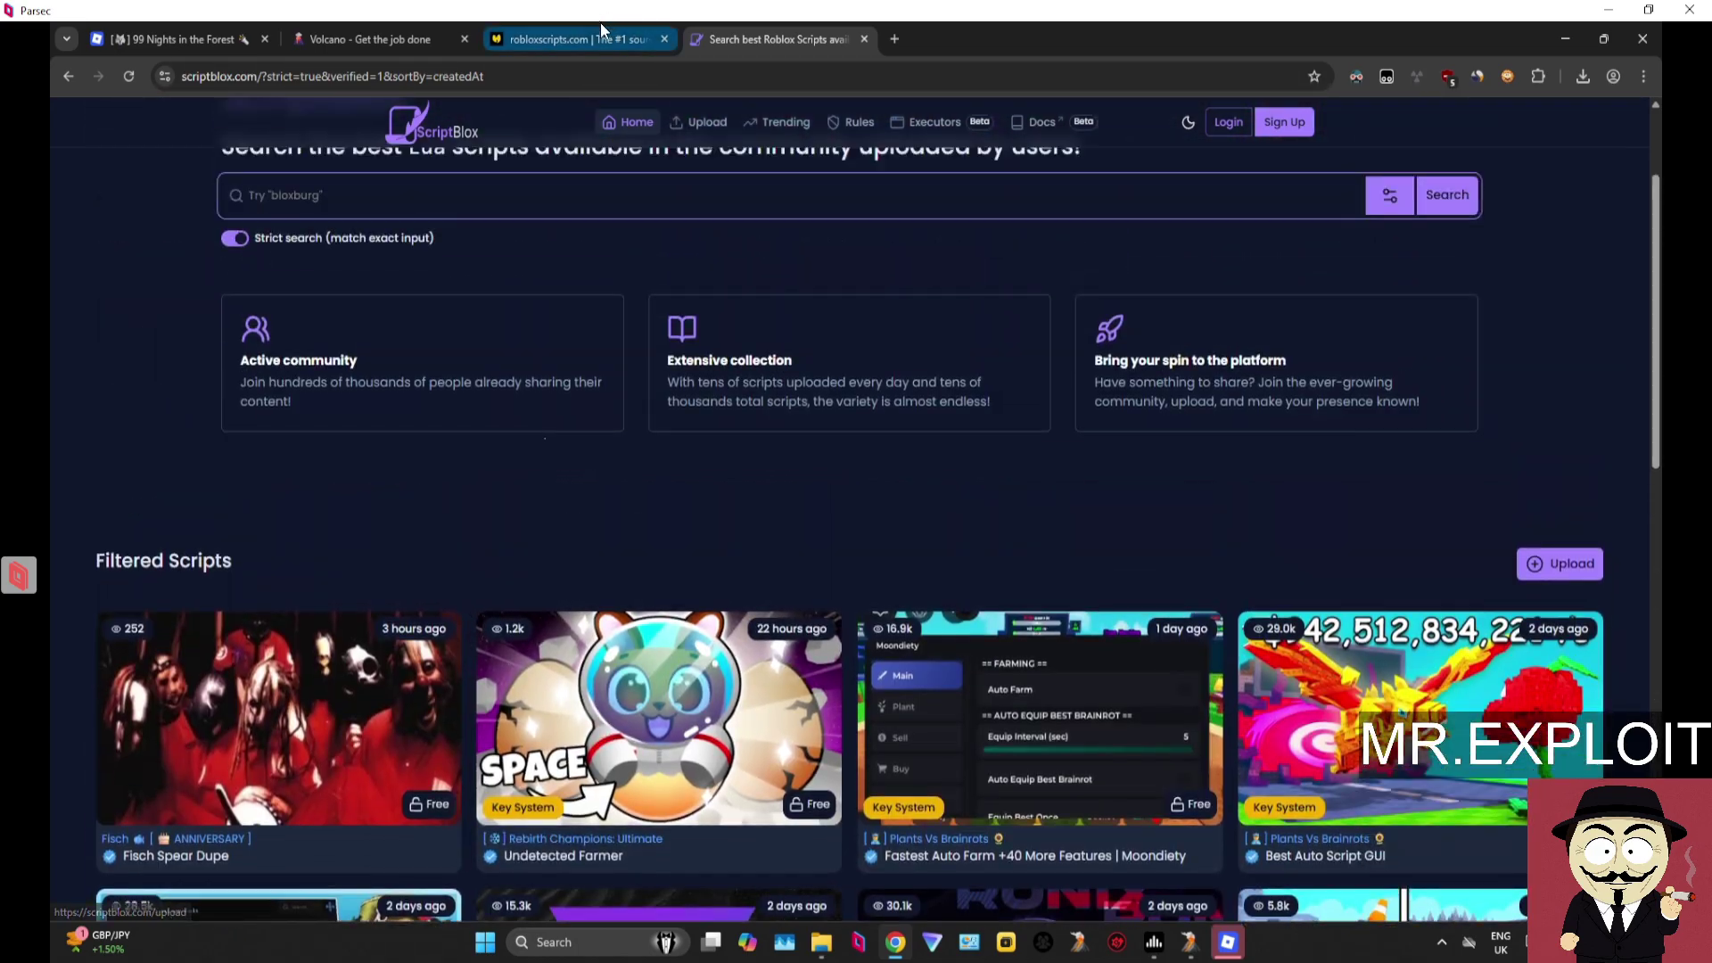
Open rscripts.net in a new browser tab.
click(587, 32)
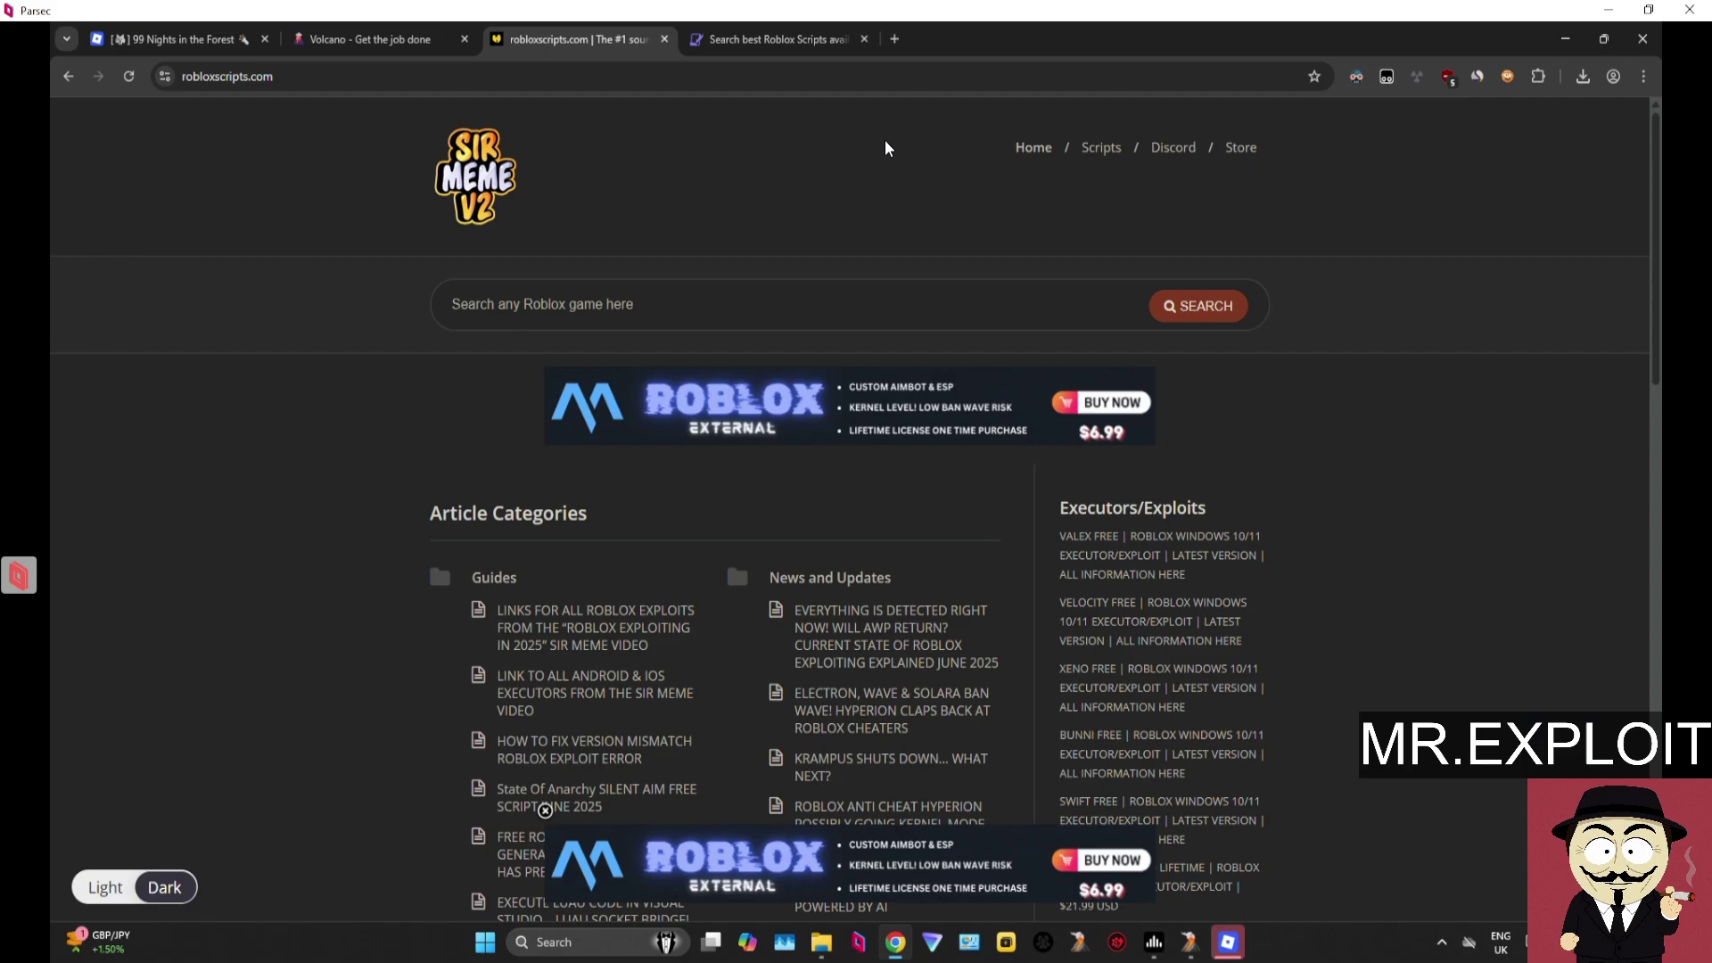
click(894, 38)
text(rscripts.net)
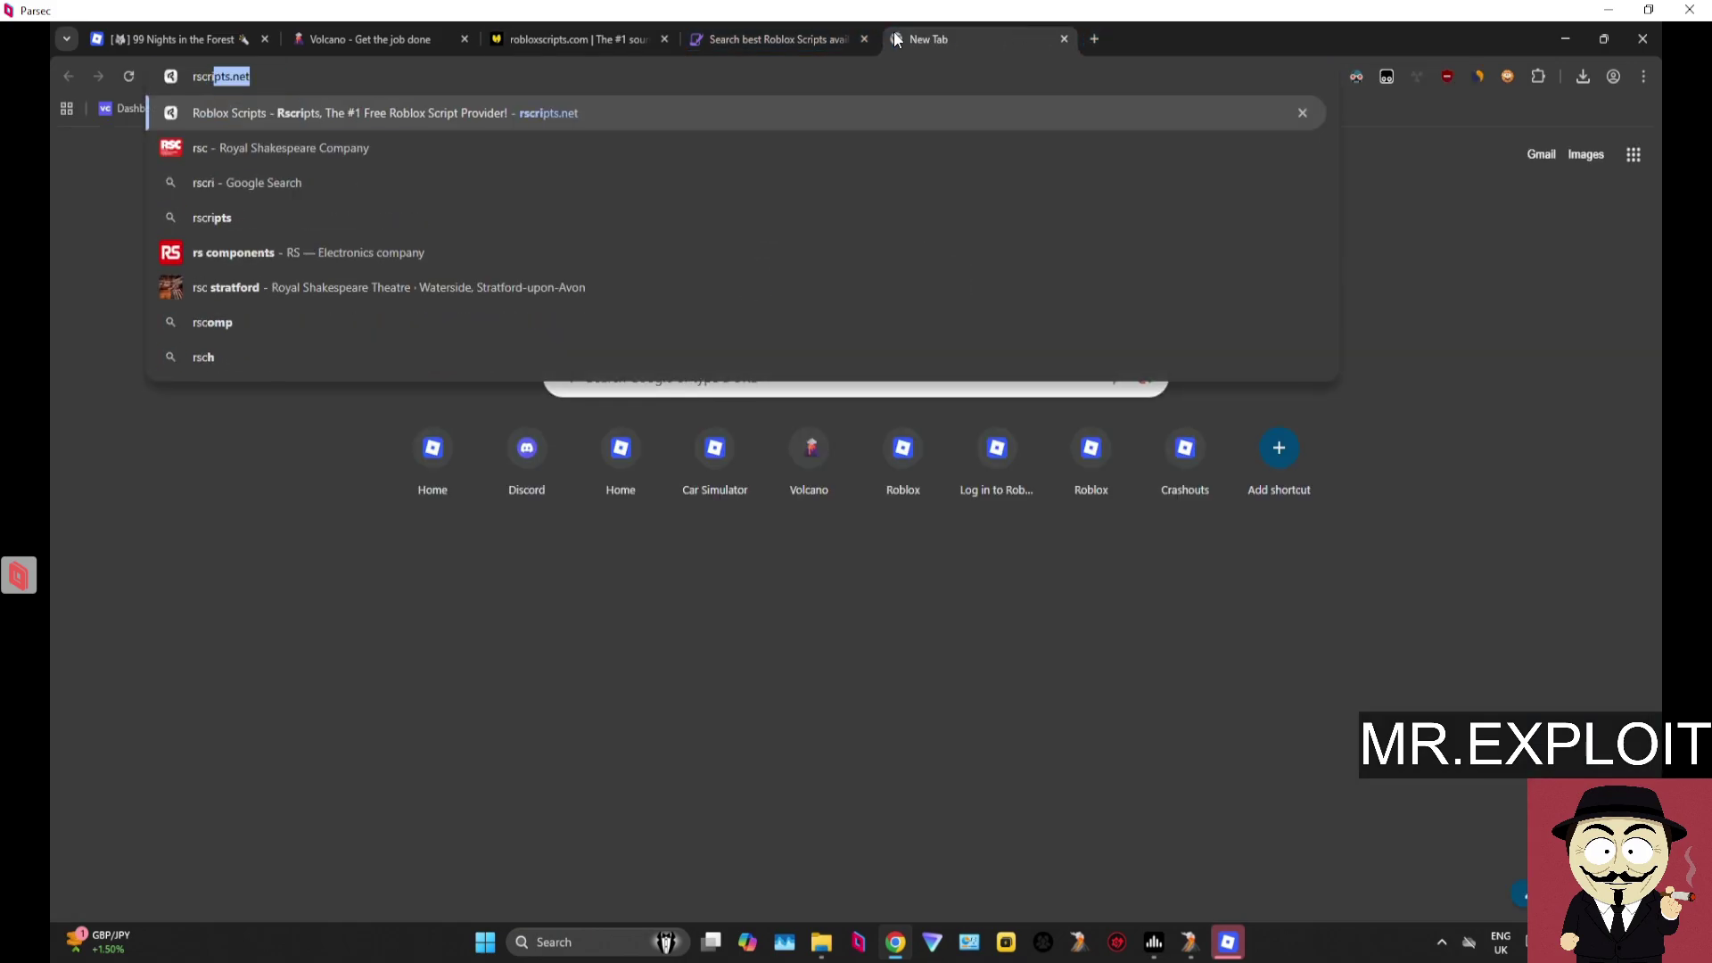
key(Return)
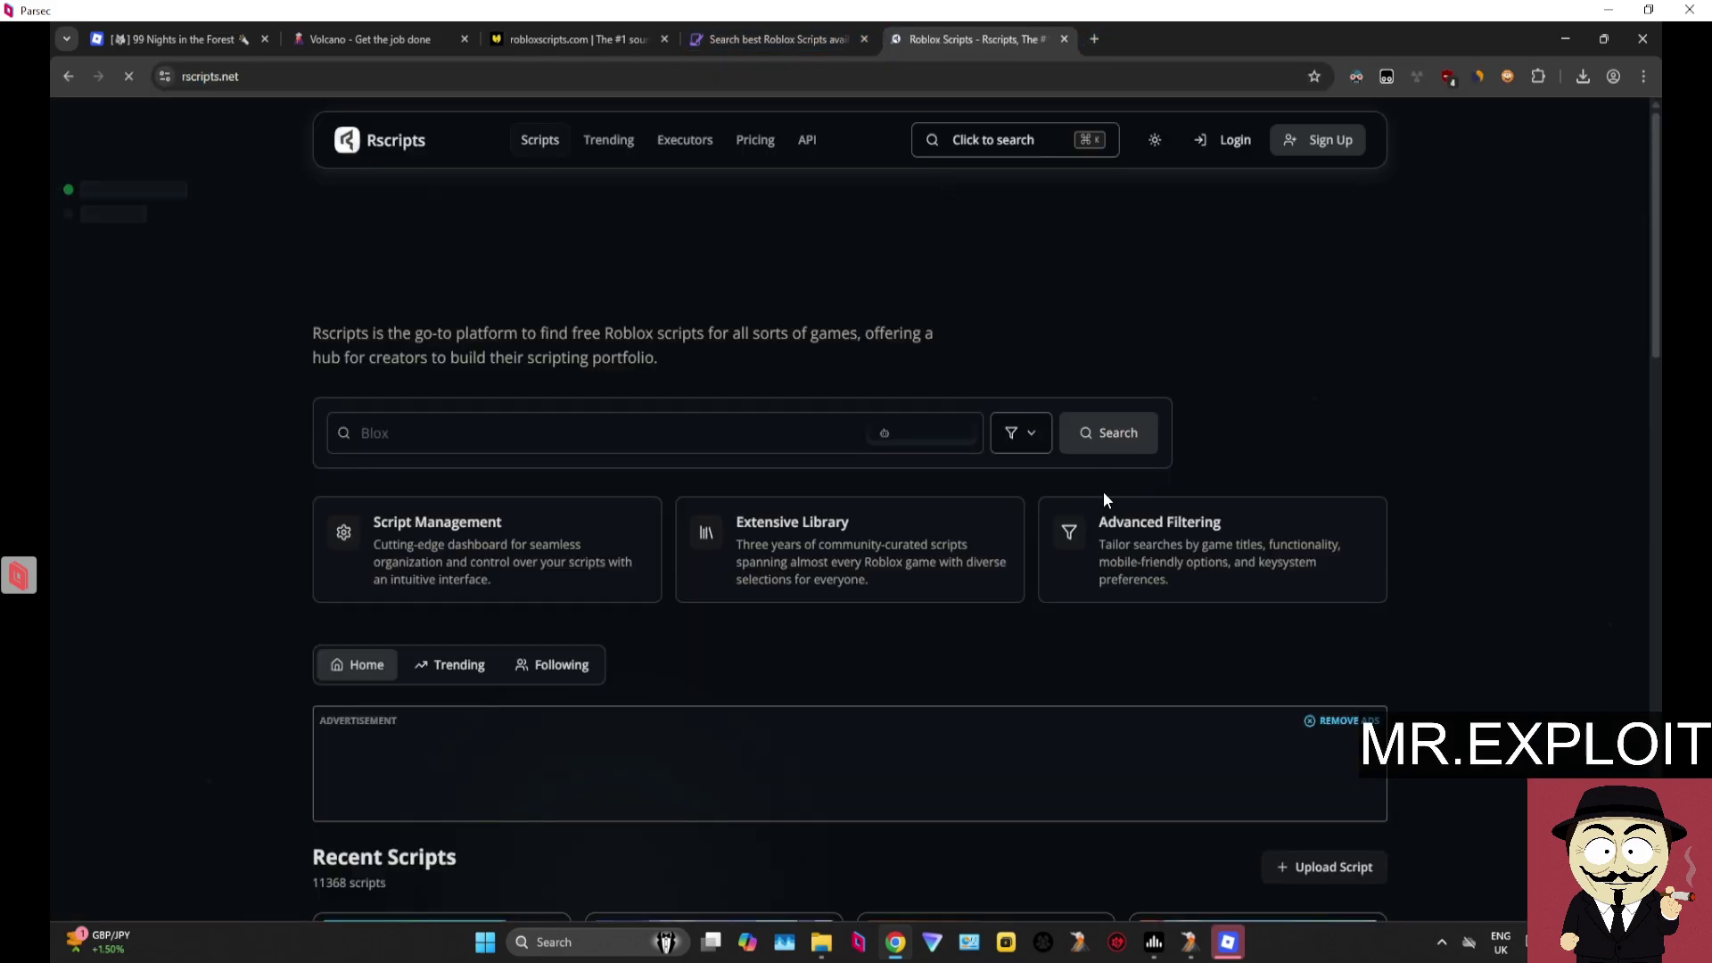
Filter Rscripts to Verified Creators scripts, browse the 2513 results, and return to Roblox.
click(1076, 682)
click(1084, 705)
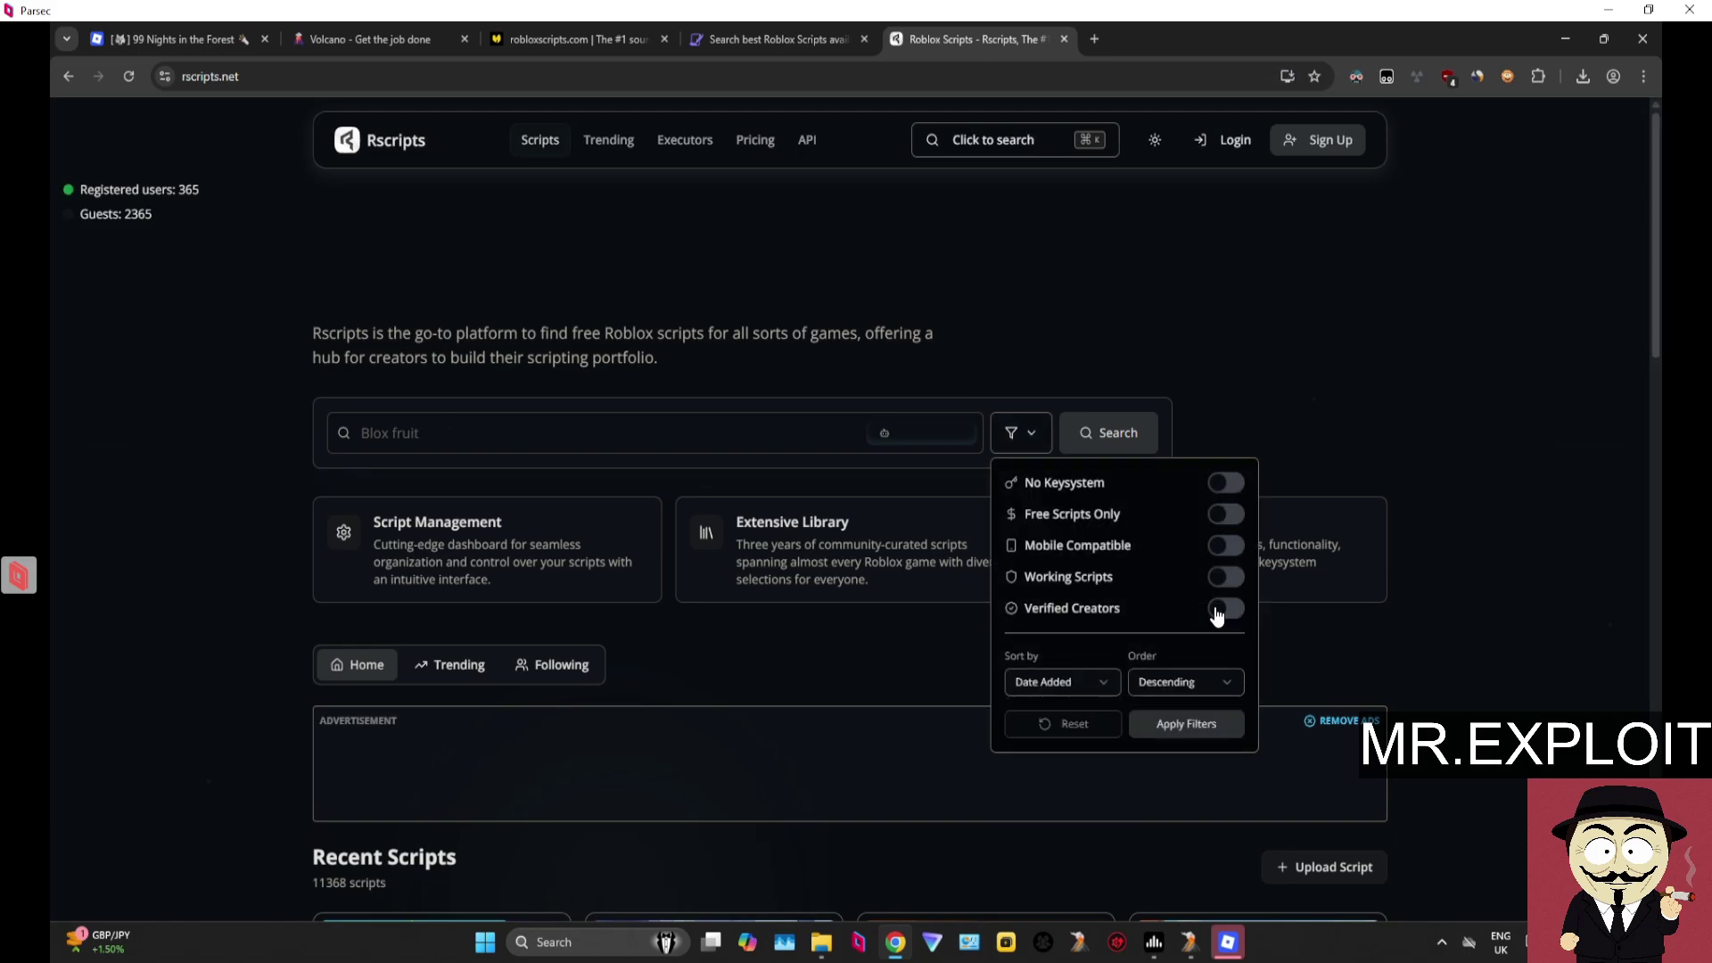
scroll(677, 622, down, 5)
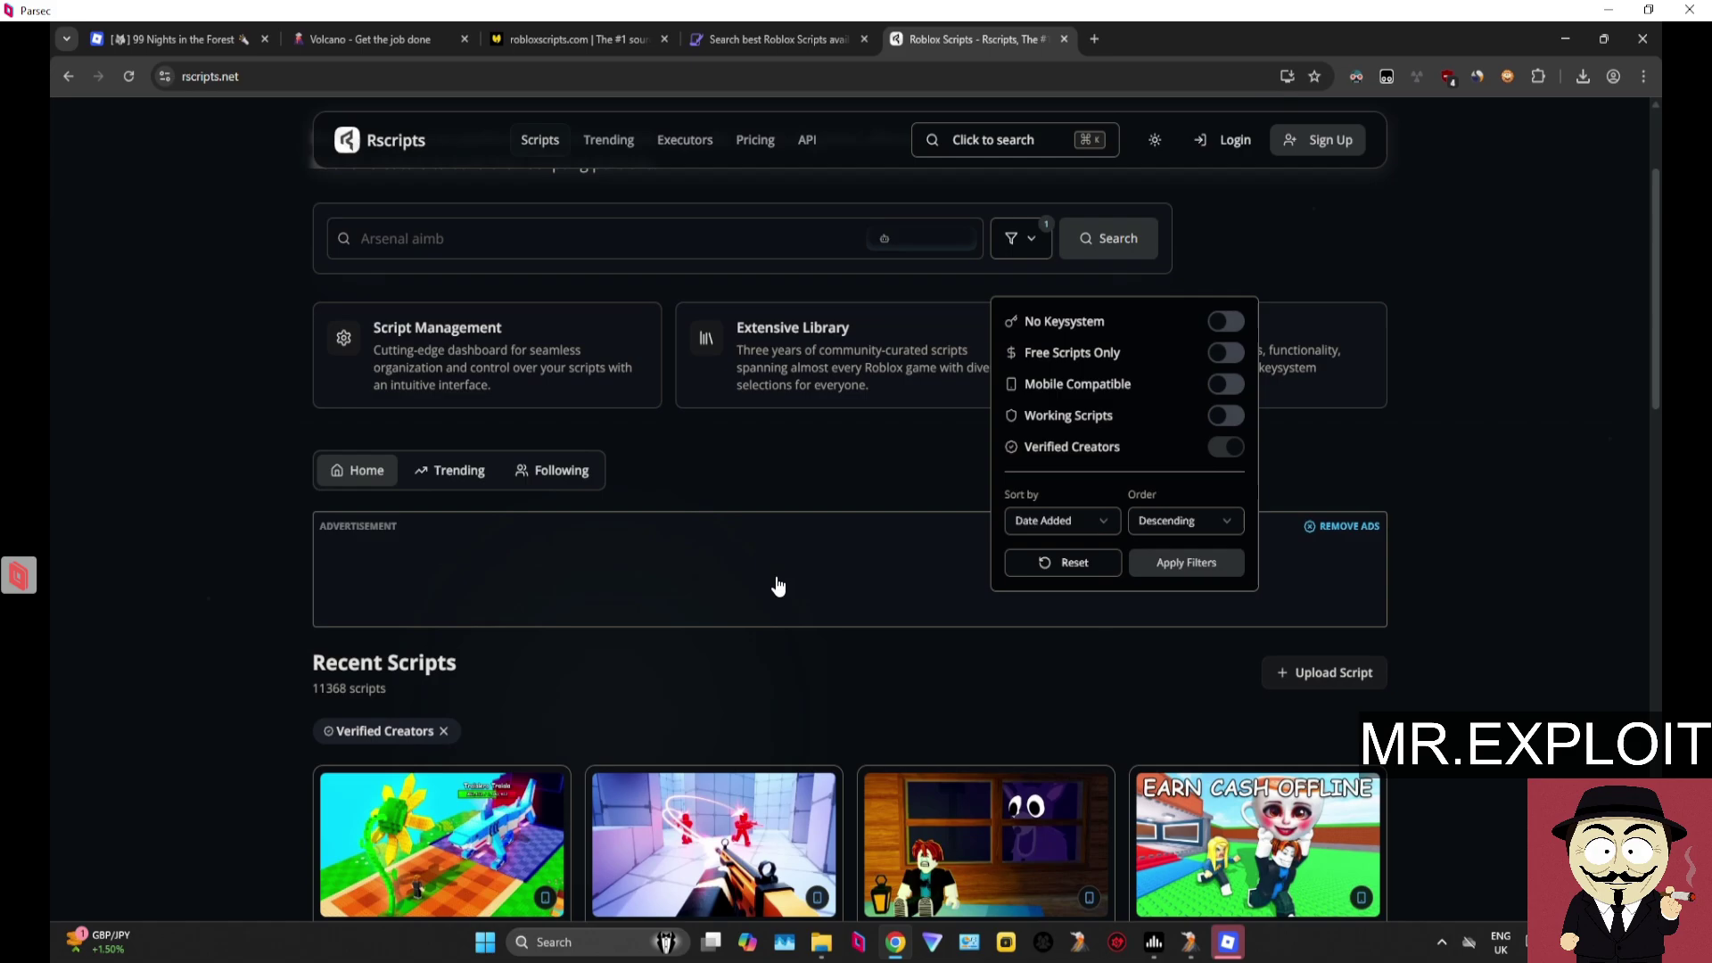
click(248, 539)
scroll(280, 566, down, 4)
scroll(248, 565, down, 15)
scroll(271, 544, down, 1)
scroll(246, 562, up, 20)
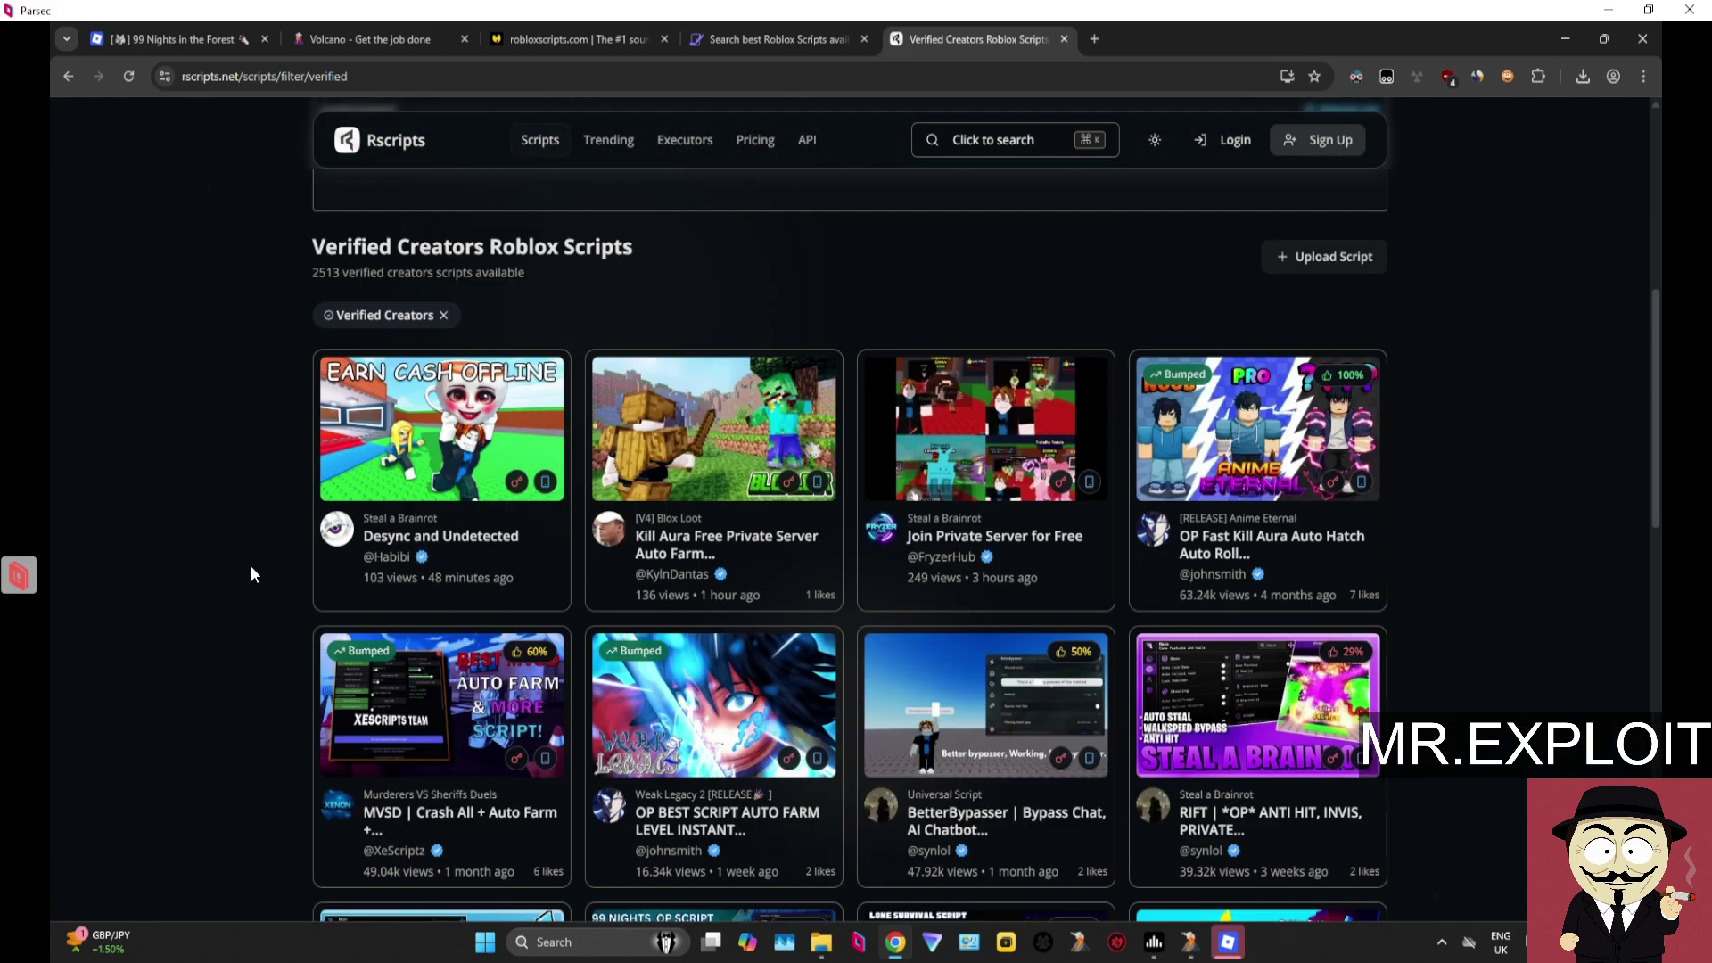
scroll(268, 566, up, 1)
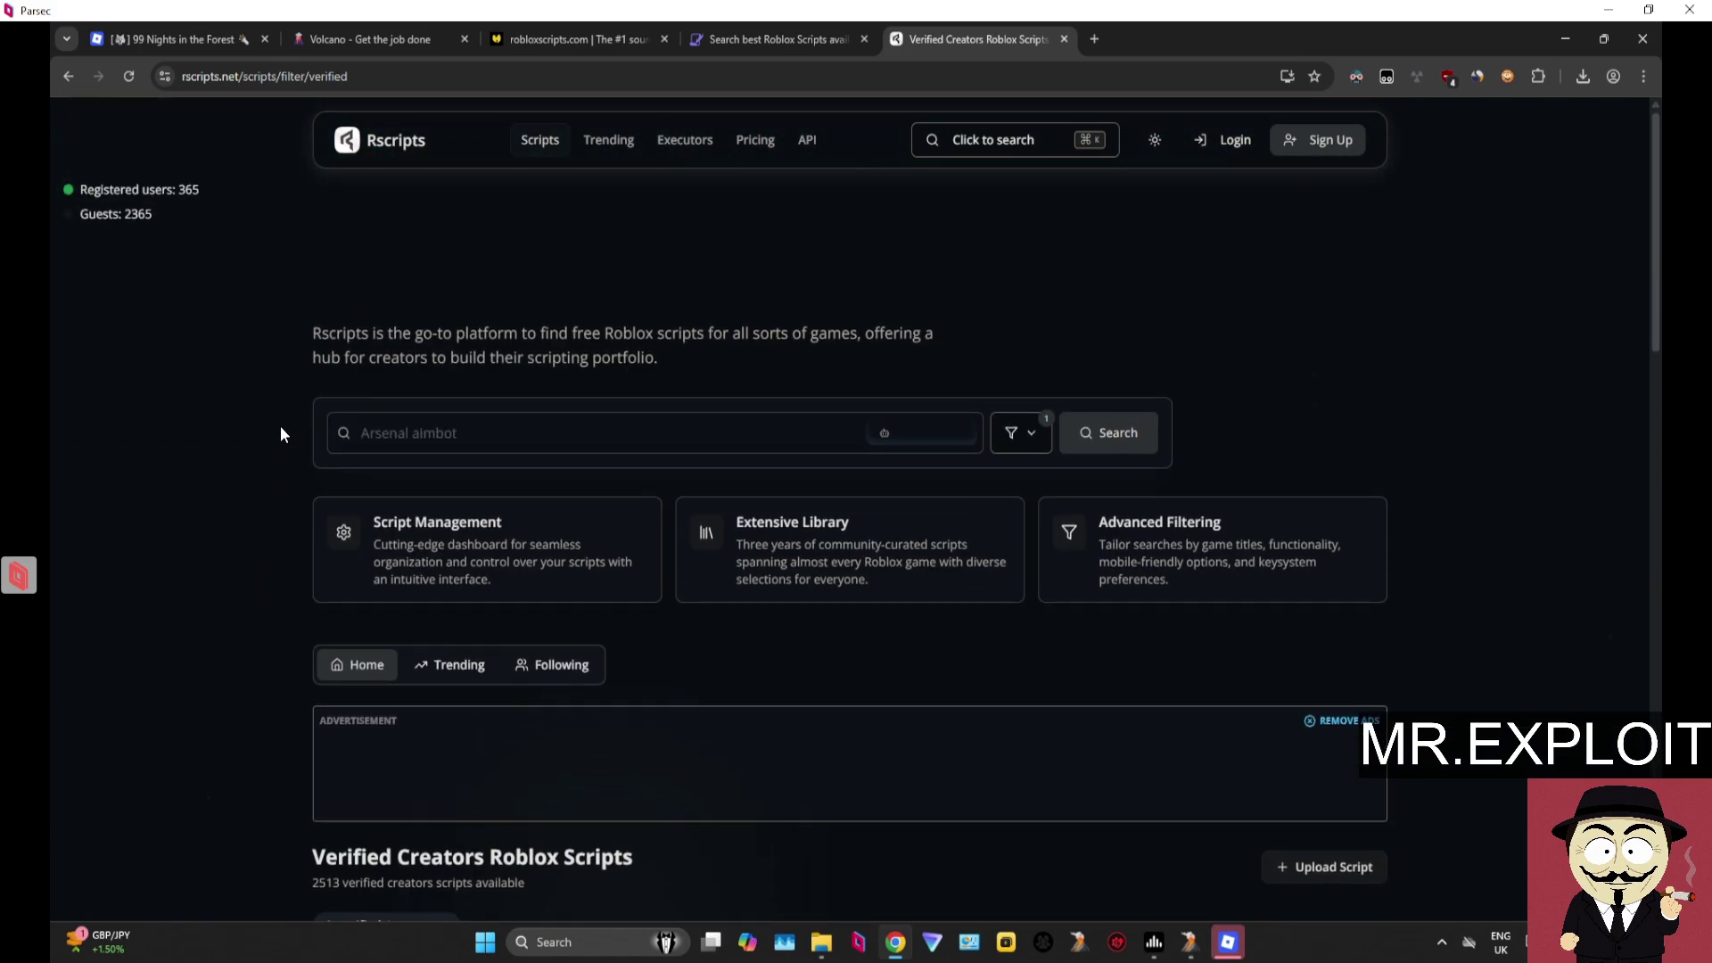
key(alt+Tab)
Start the round with PLAY, move Volcano right, and select ZekeHub in the Scripts folder.
click(1020, 735)
drag(735, 457, 1280, 408)
click(822, 942)
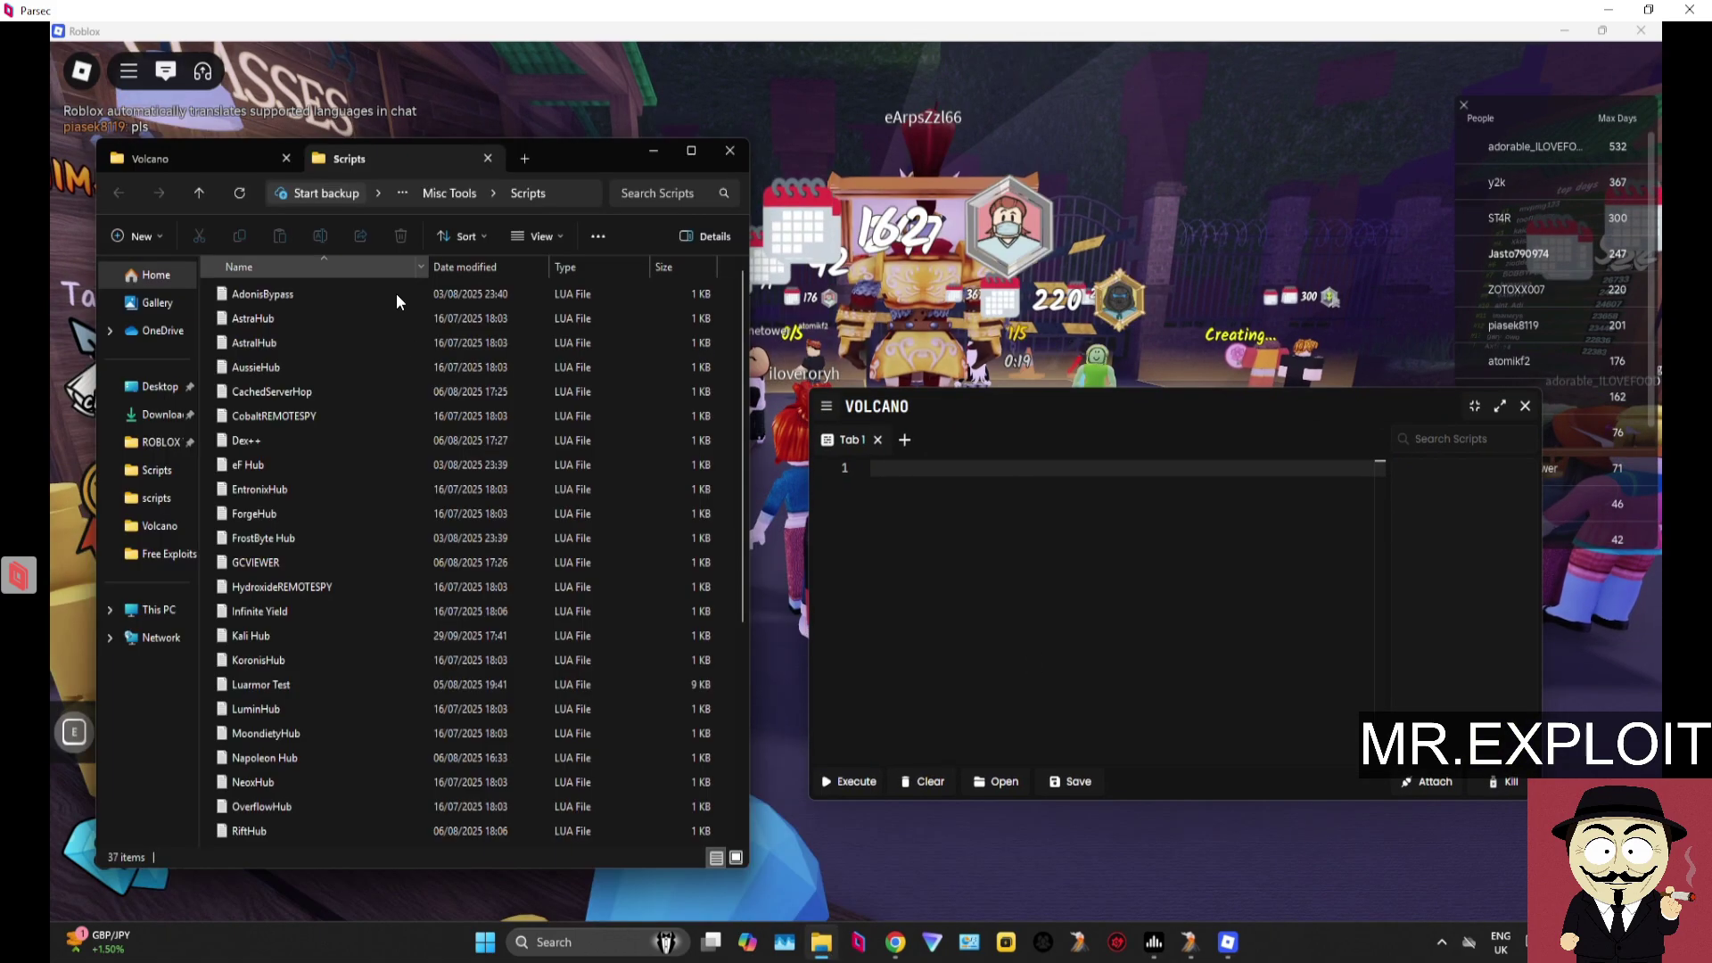
scroll(370, 597, down, 5)
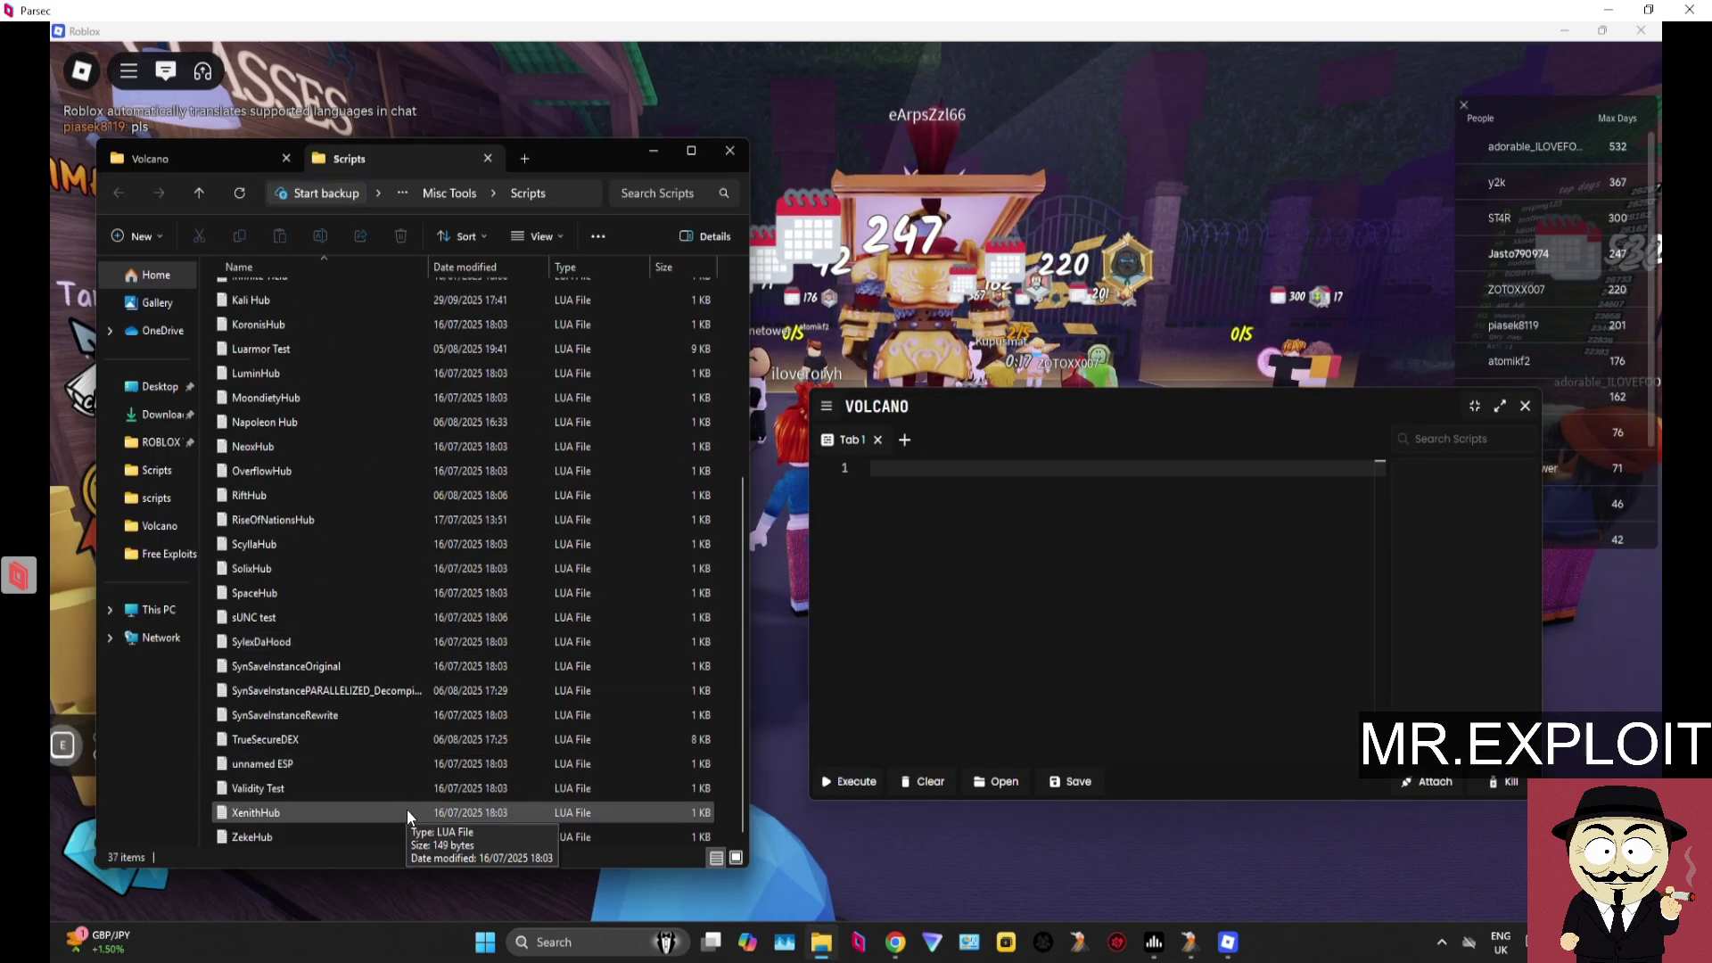
scroll(406, 678, up, 5)
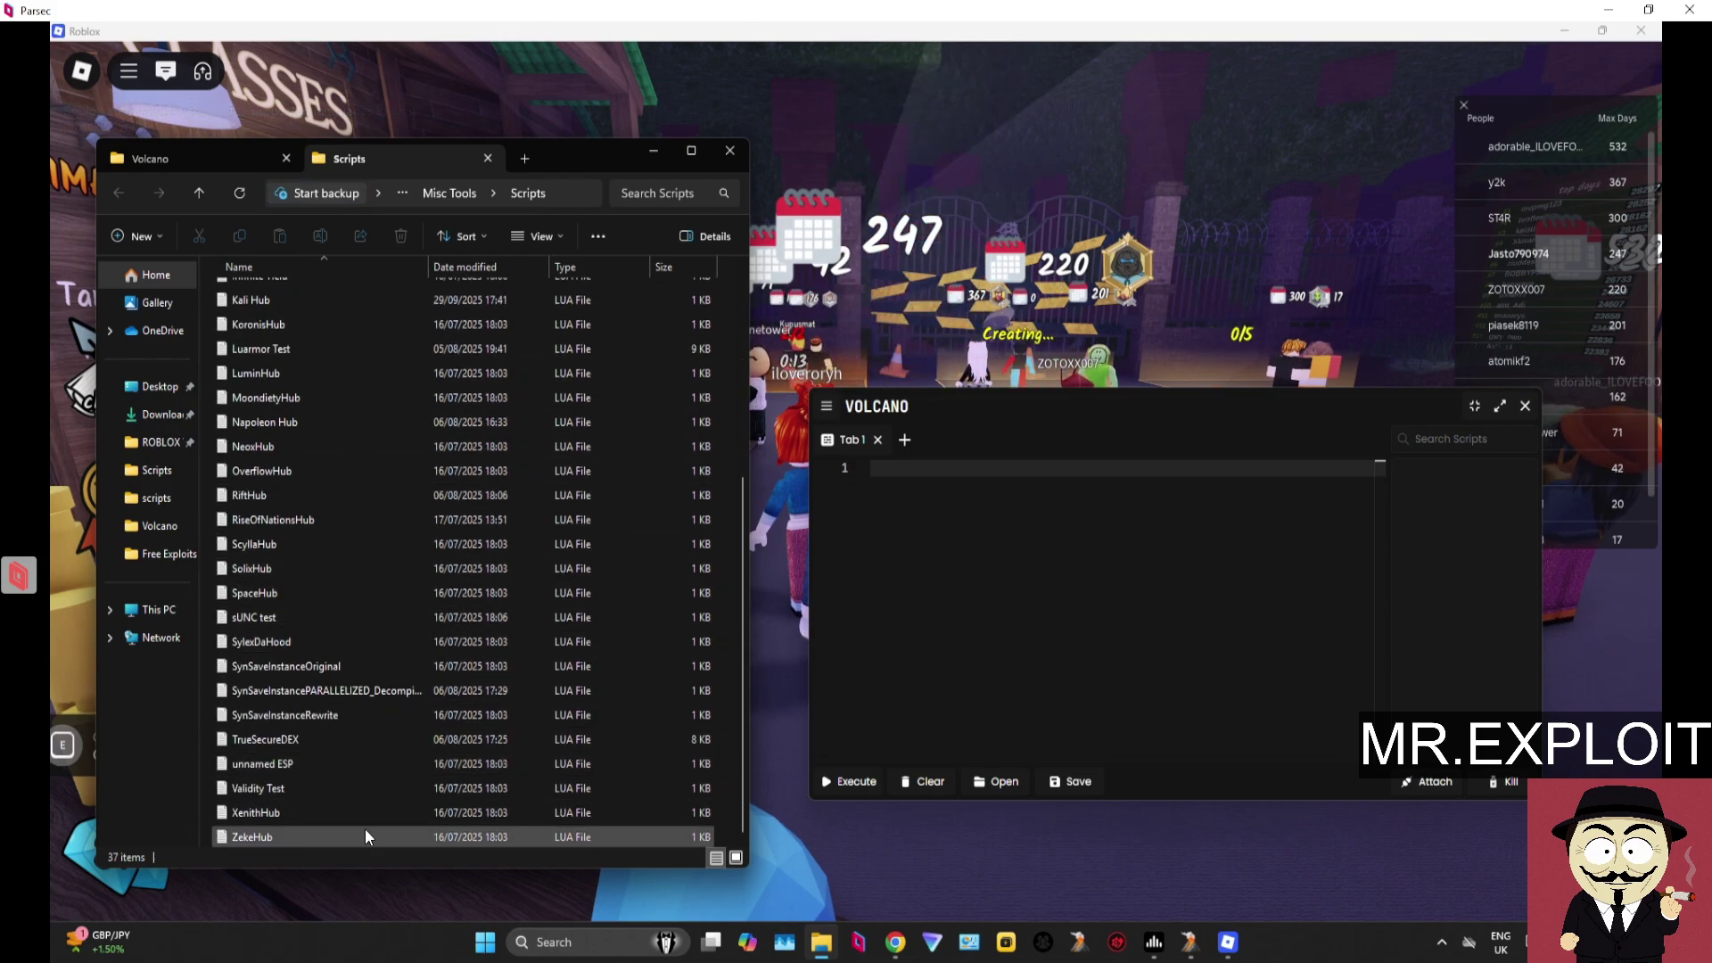
click(366, 829)
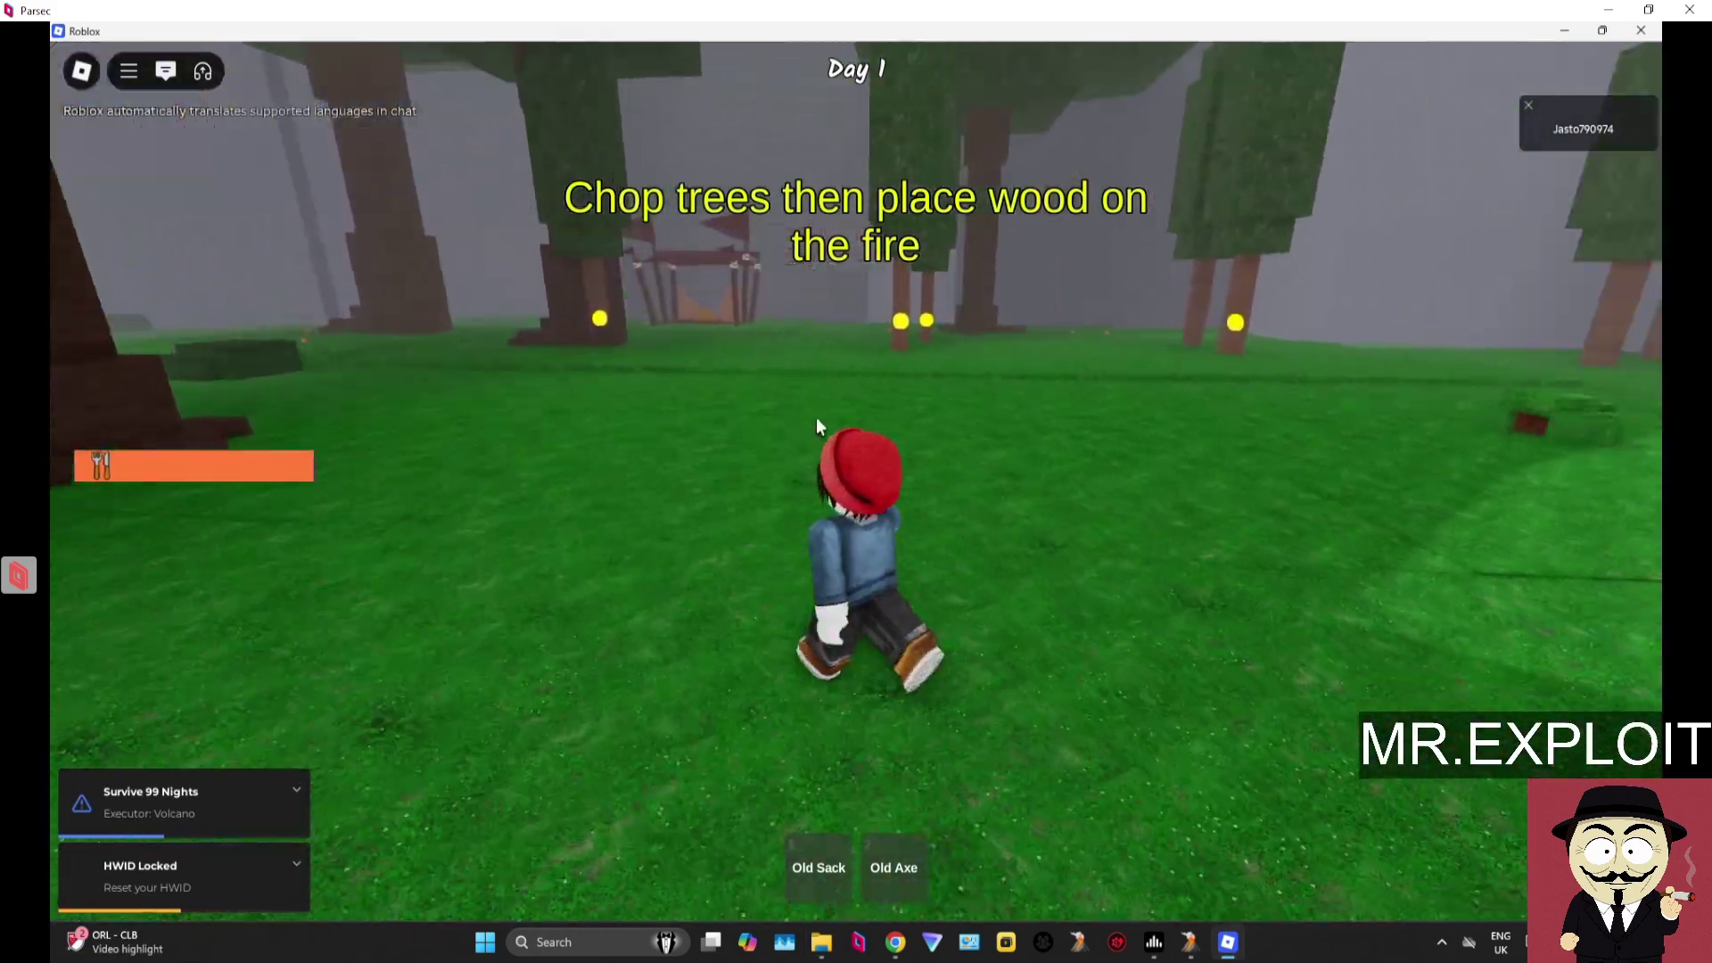
Walk the character toward the fire logs and crafting bench, showing Volcano briefly then hiding it.
key(w)
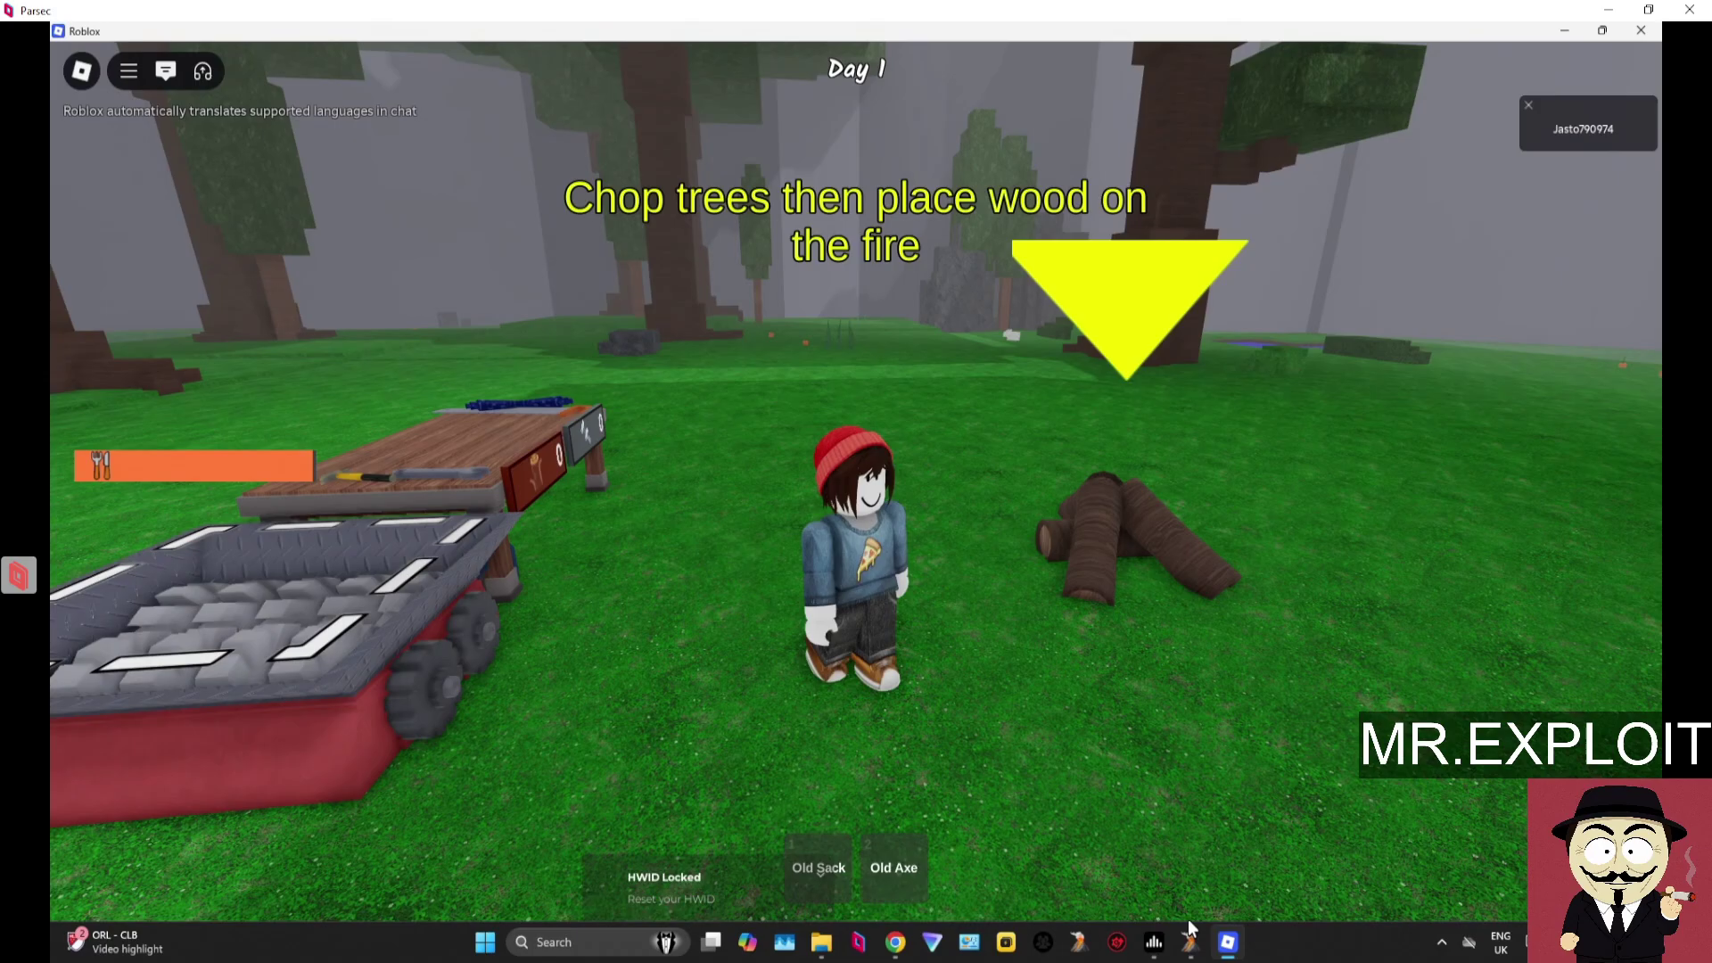
click(1191, 942)
click(1032, 505)
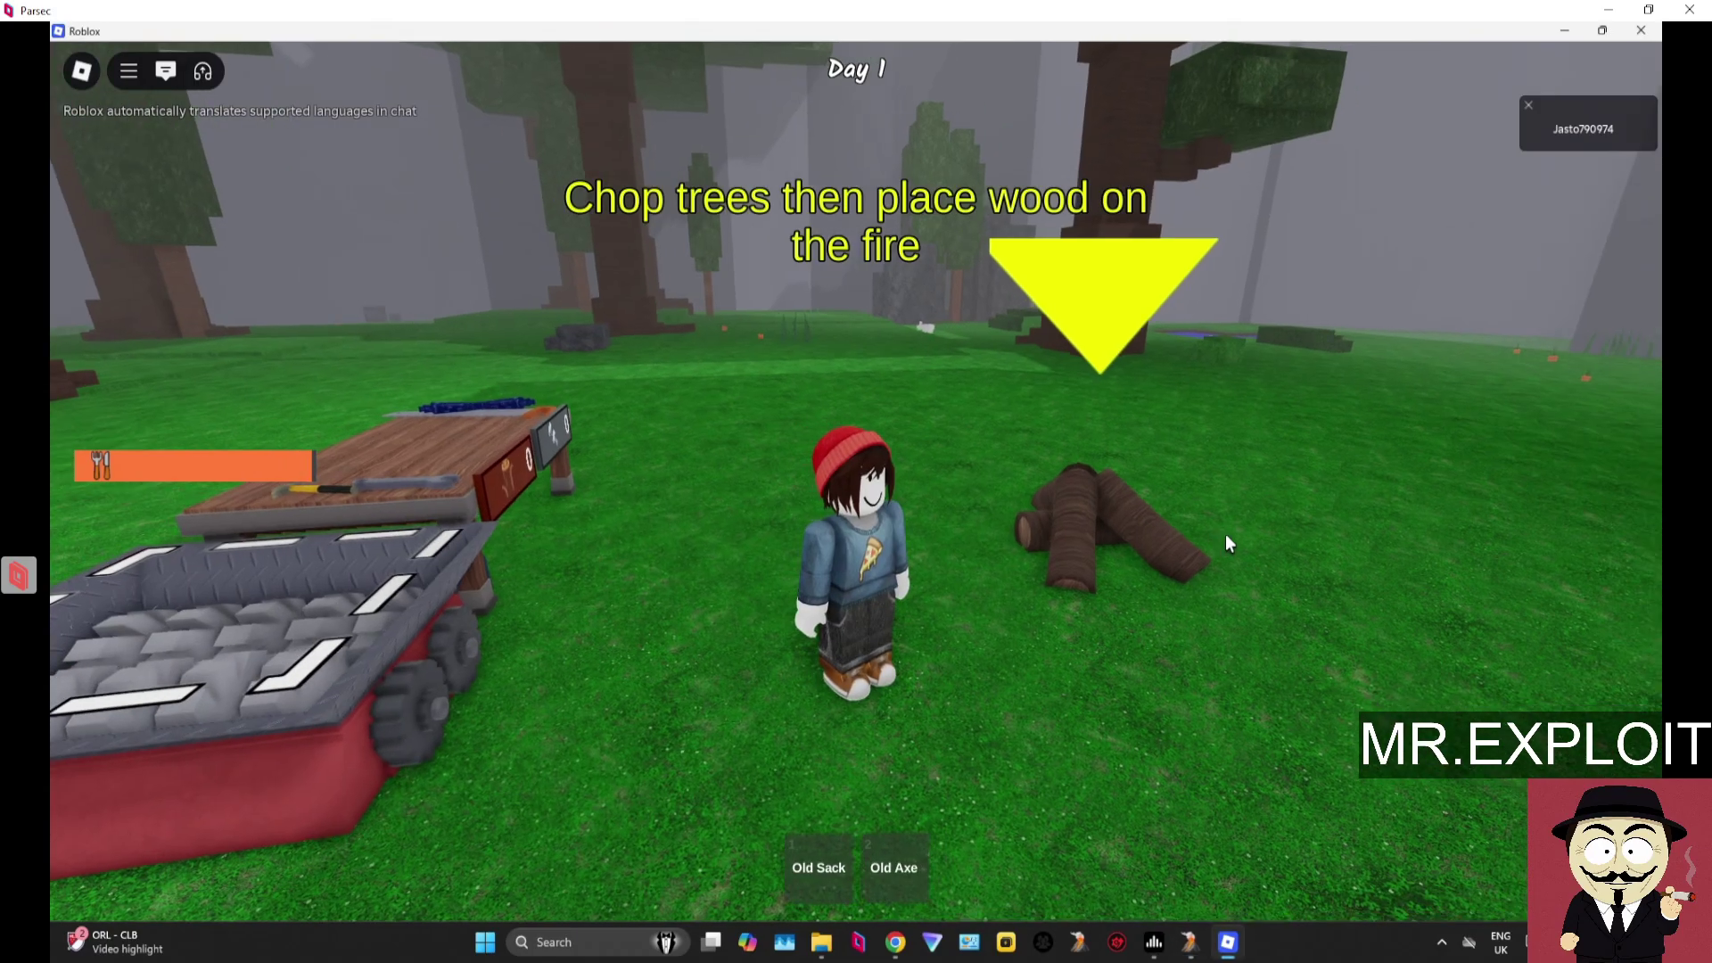
key(w)
key(w)
key(w)
key(w)
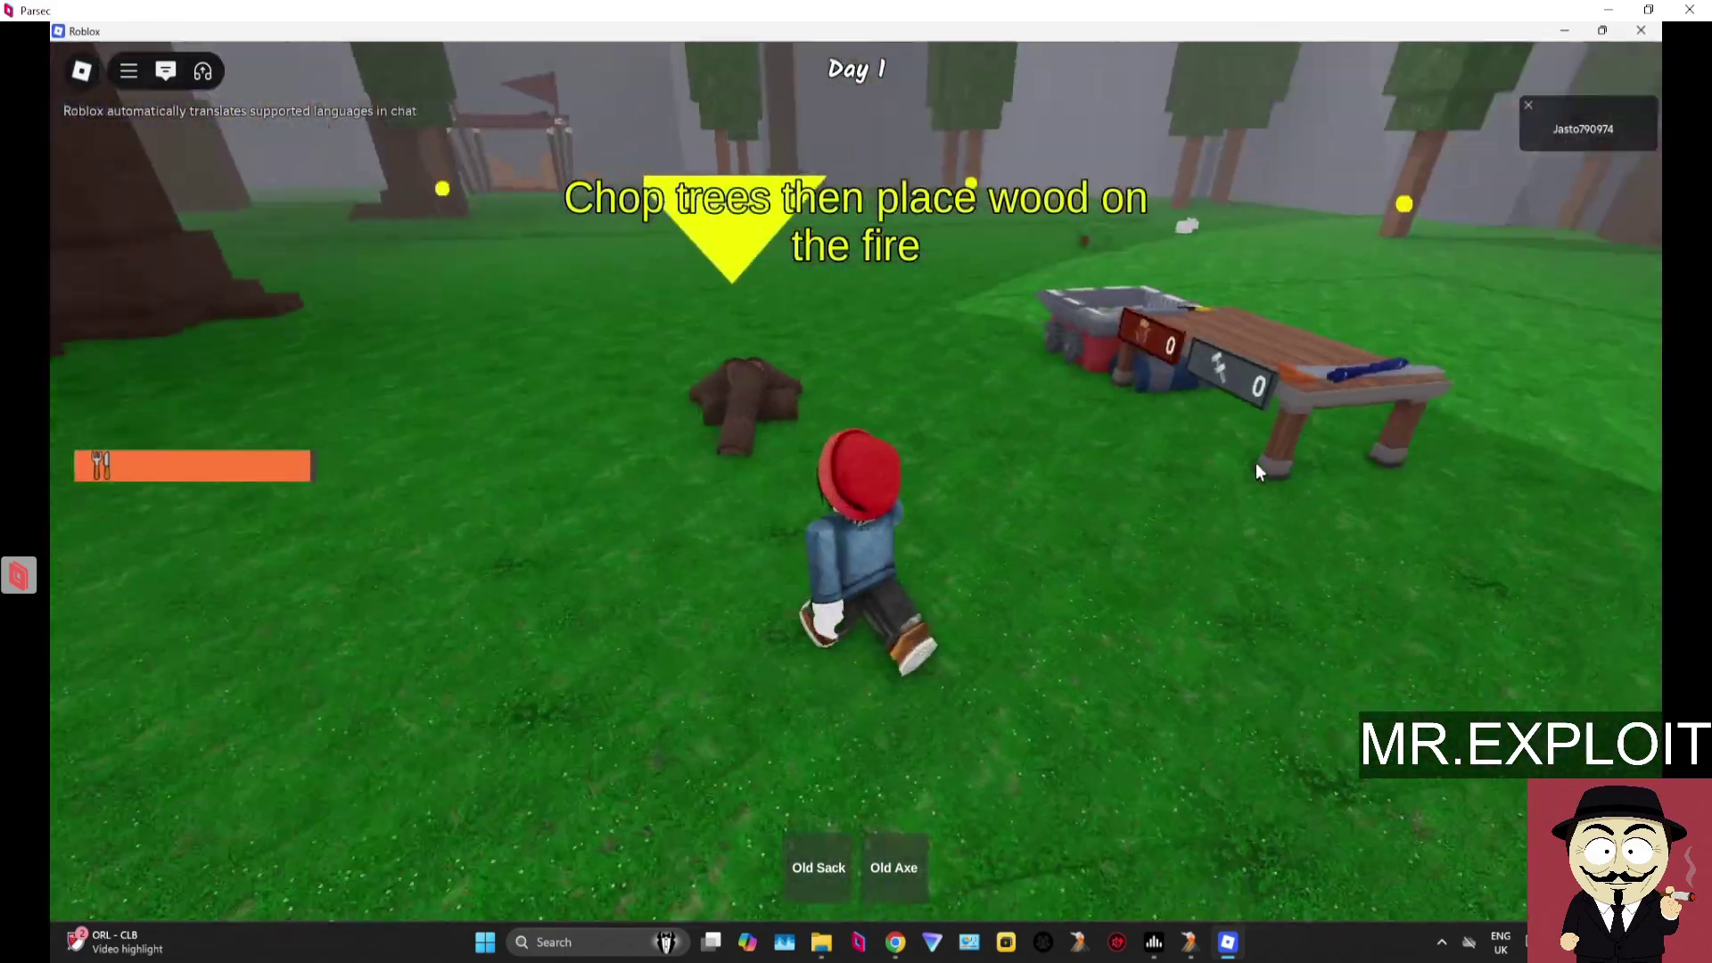
key(w)
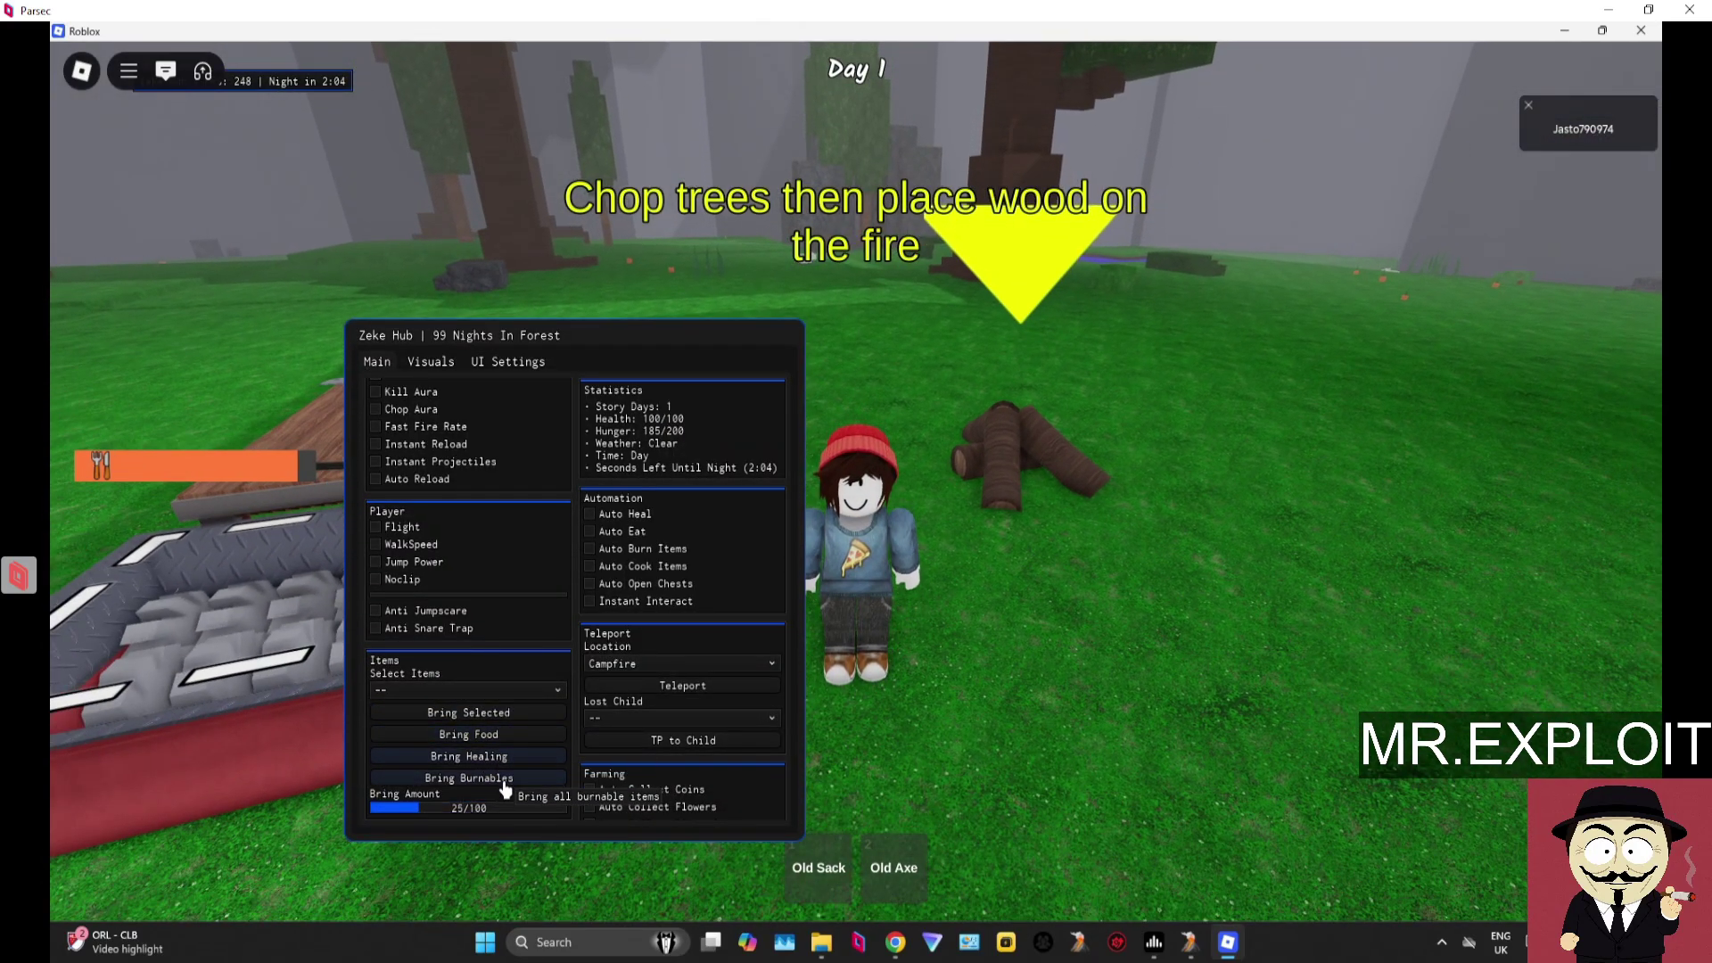
Use Zeke Hub's Bring Burnables to pull logs to the campfire, reaching 42/100 at level 3.
click(505, 786)
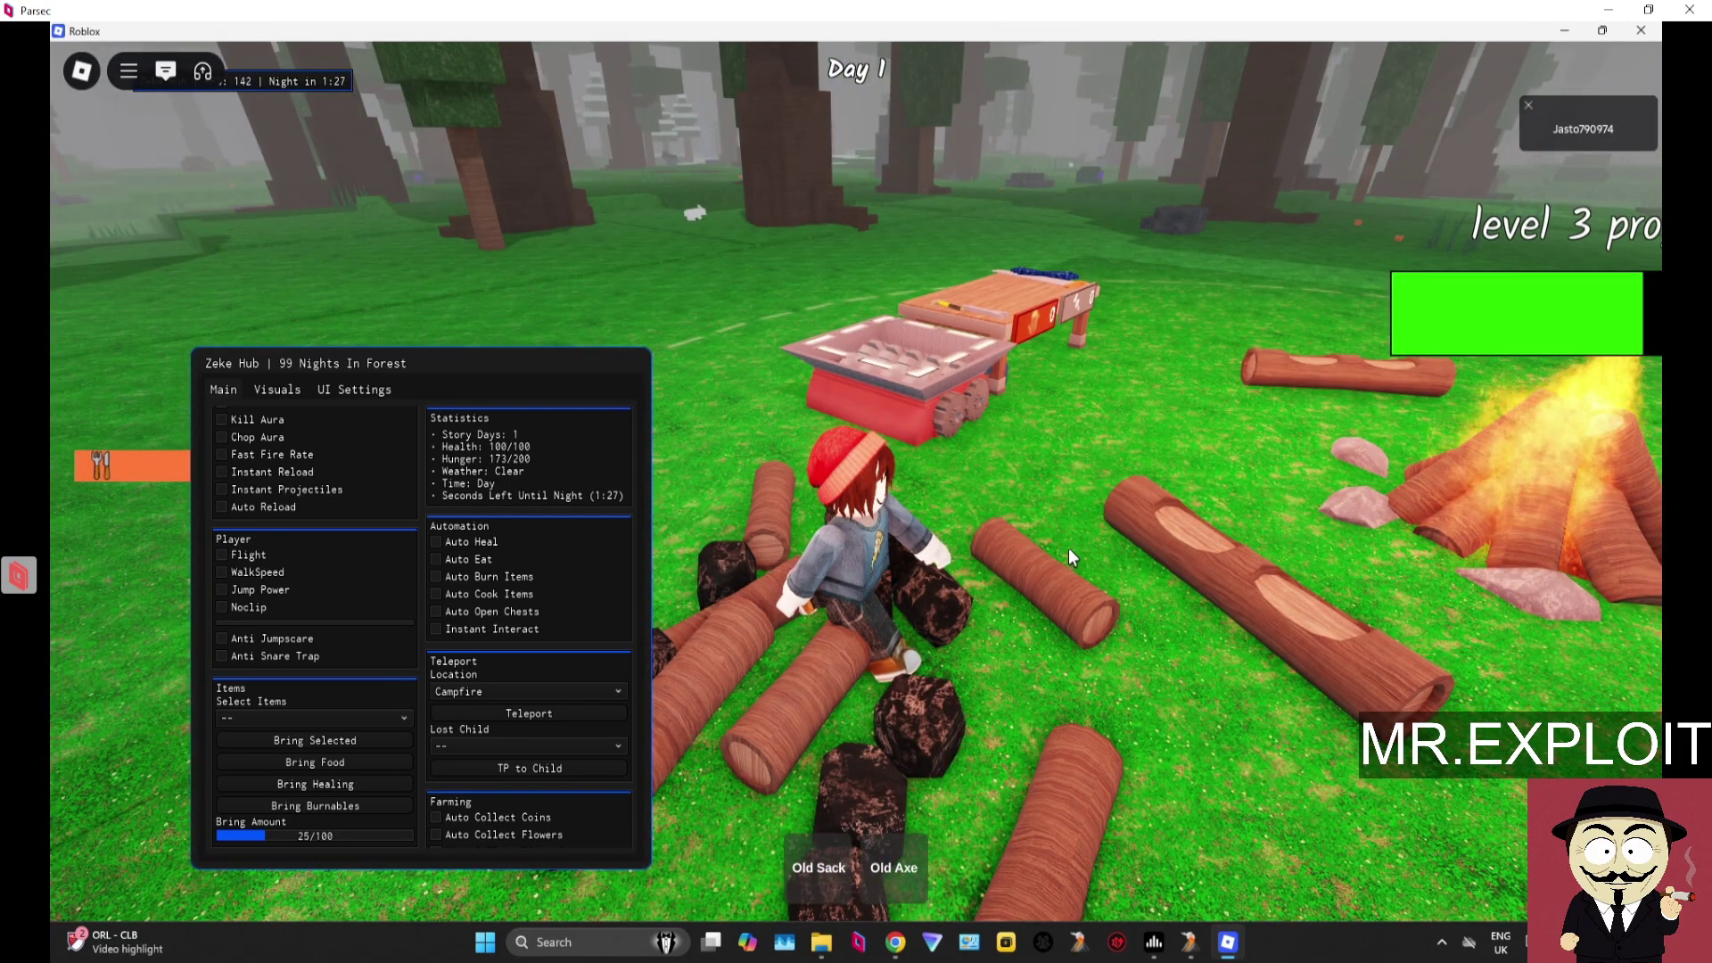
mouse_move(1035, 510)
mouse_down()
mouse_move(1315, 481)
mouse_move(1047, 493)
mouse_move(1475, 480)
mouse_move(891, 469)
mouse_move(1470, 445)
mouse_move(1433, 478)
mouse_move(1233, 514)
mouse_move(709, 489)
mouse_move(949, 467)
mouse_move(1019, 441)
mouse_move(1233, 472)
mouse_move(1540, 472)
mouse_move(667, 463)
mouse_move(1009, 463)
mouse_up()
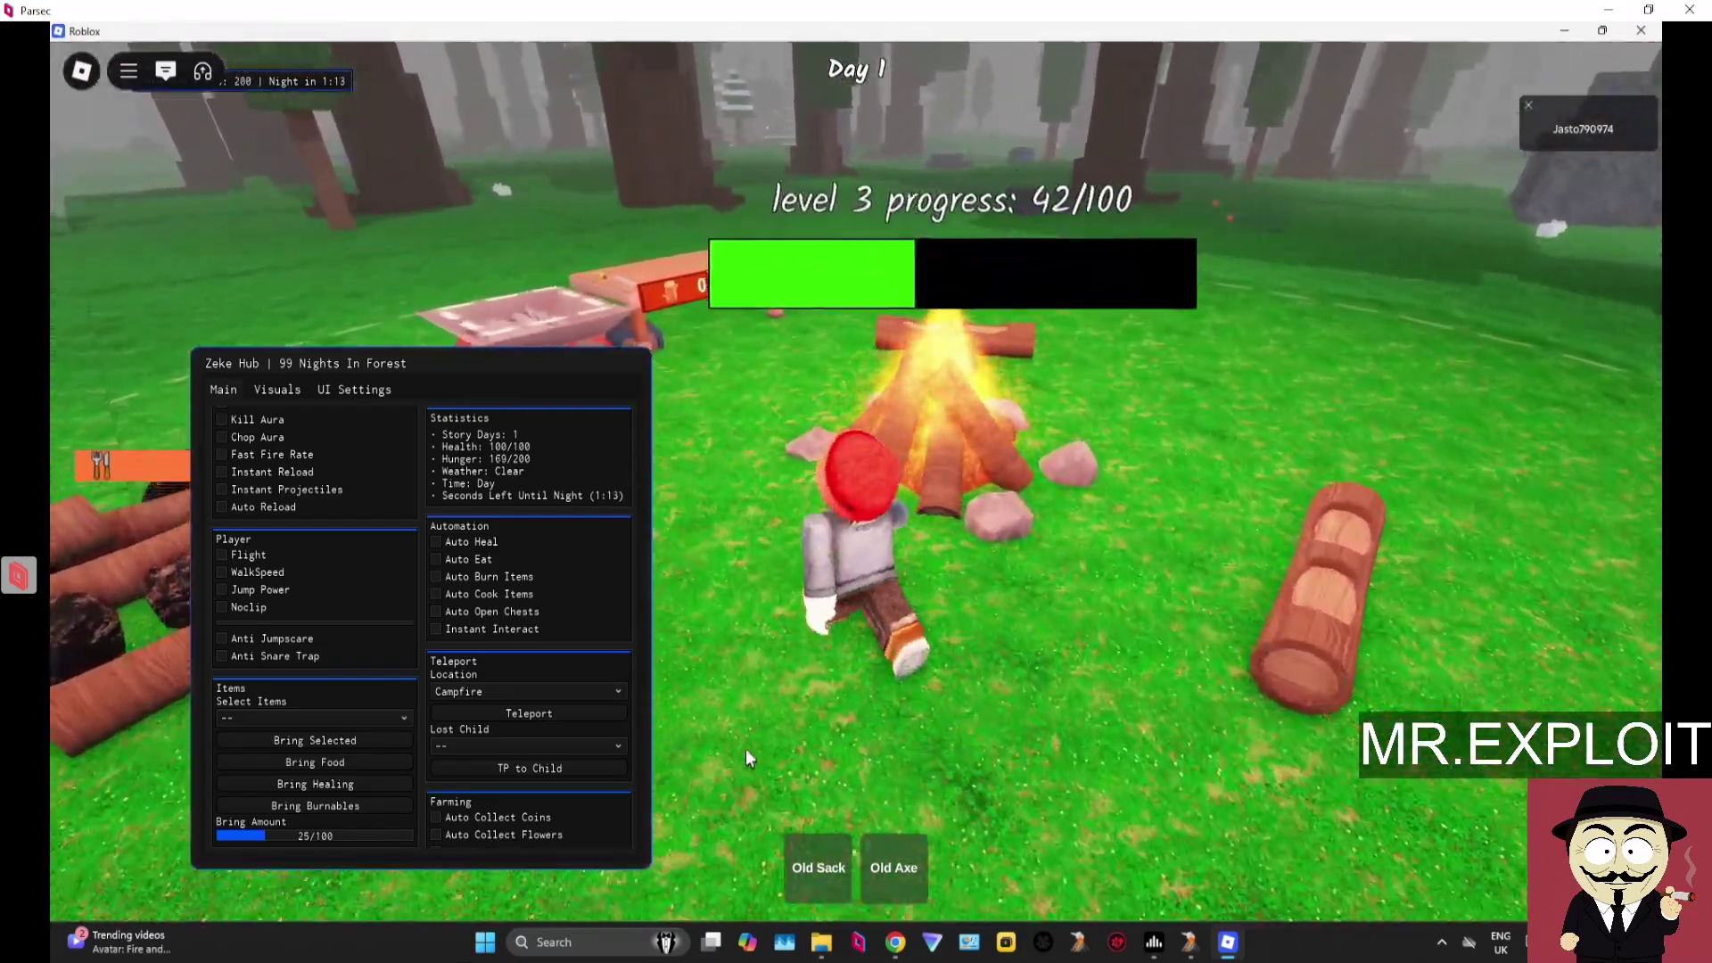